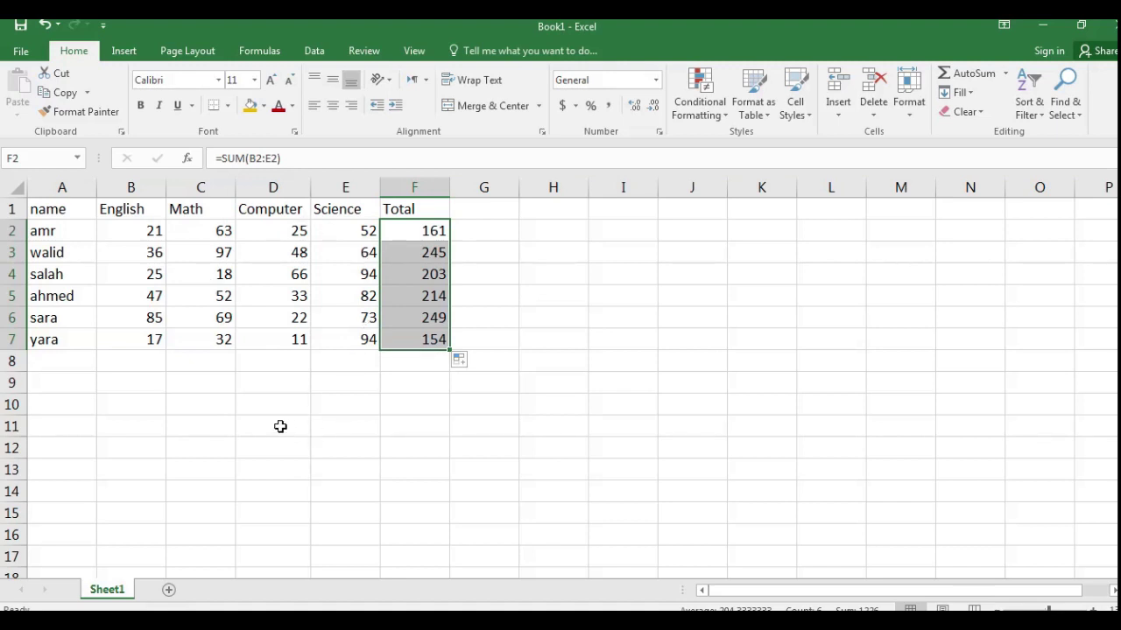
Put the headings 'name' in D11 and 'Total' in E11, then begin a VLOOKUP formula in E12
{"action": "left_click", "coordinate": [279, 427]}
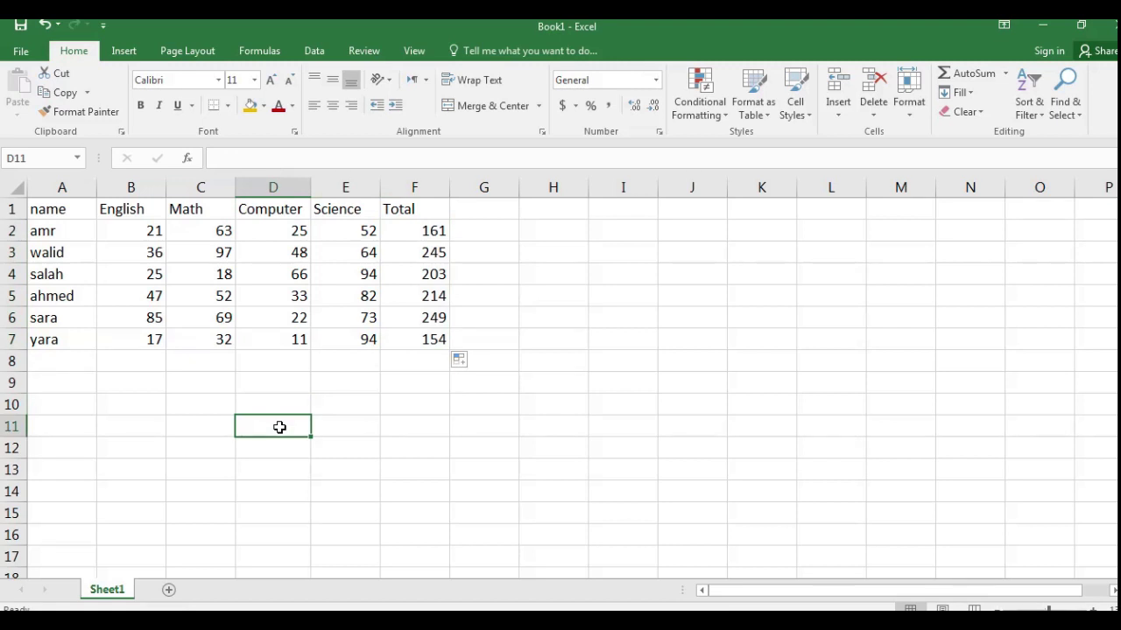
{"action": "type", "text": "nam"}
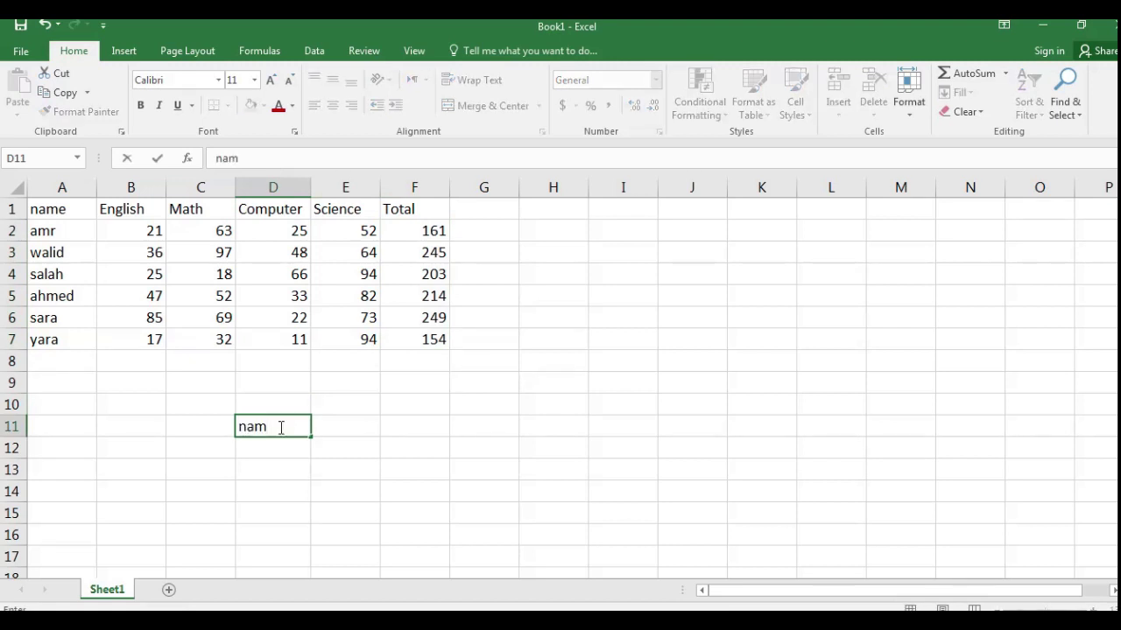
{"action": "type", "text": "e"}
{"action": "key", "text": "Tab"}
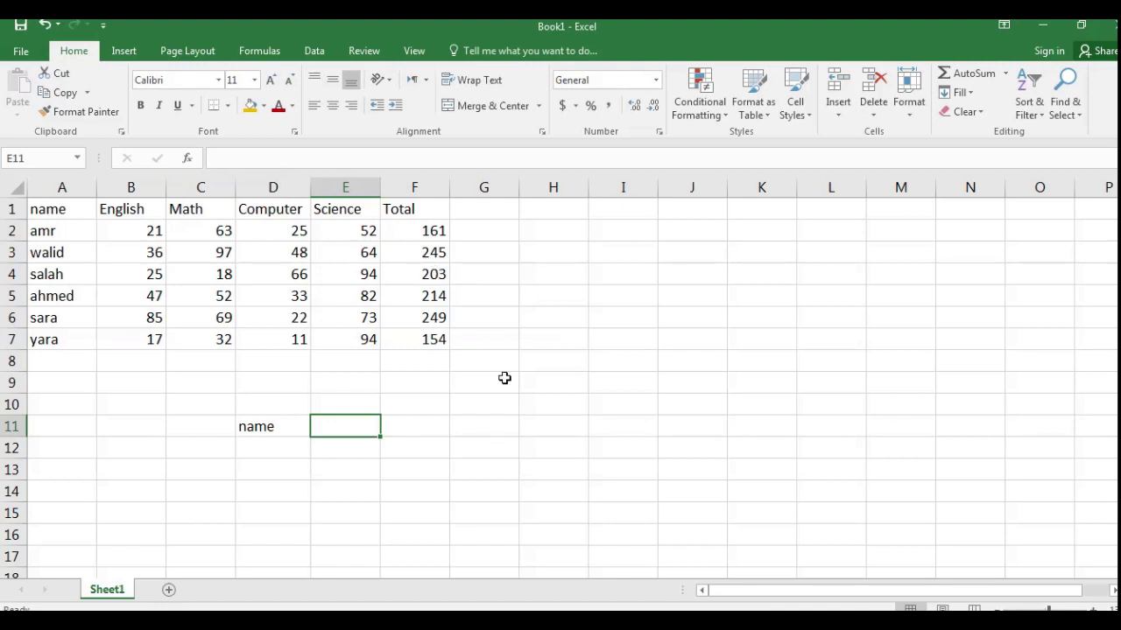
{"action": "type", "text": "Tot"}
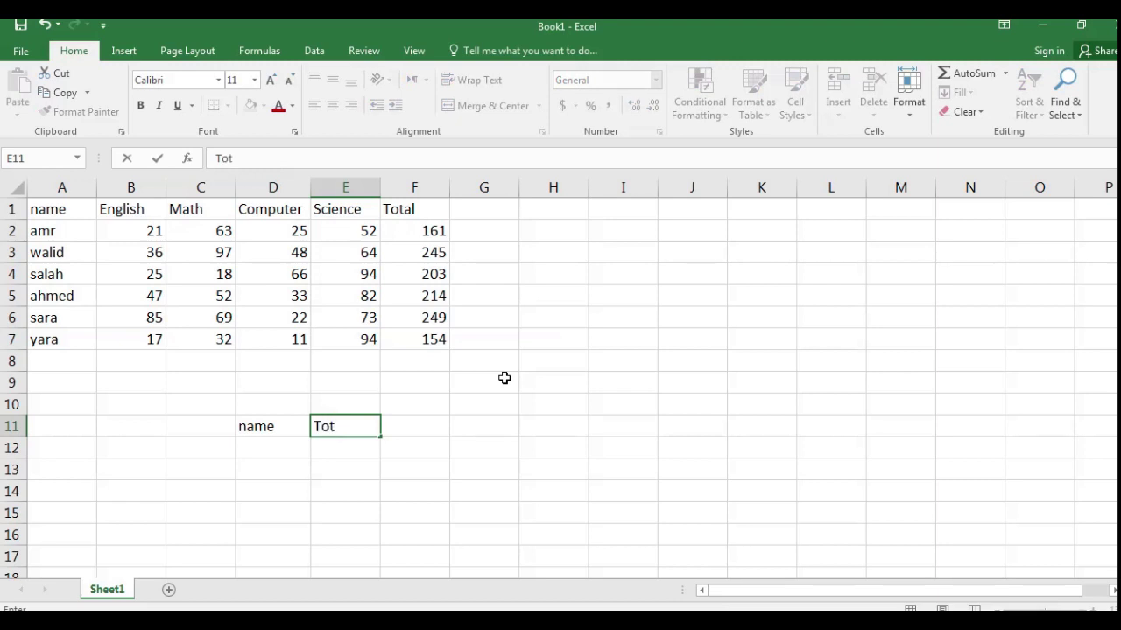
{"action": "type", "text": "al"}
{"action": "key", "text": "Return"}
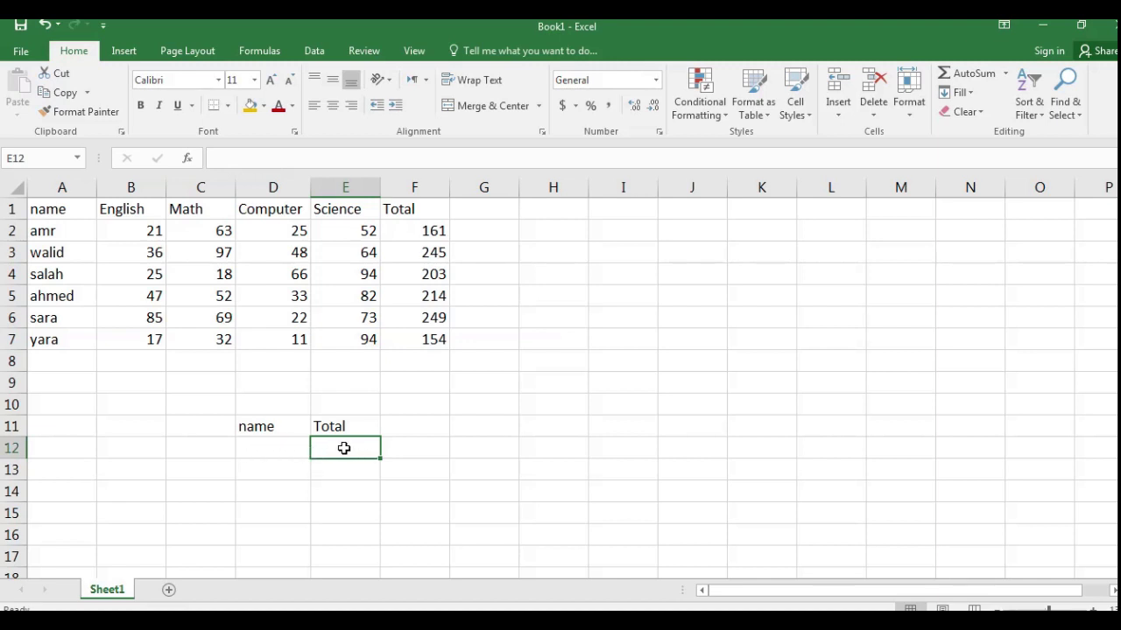
{"action": "type", "text": "="}
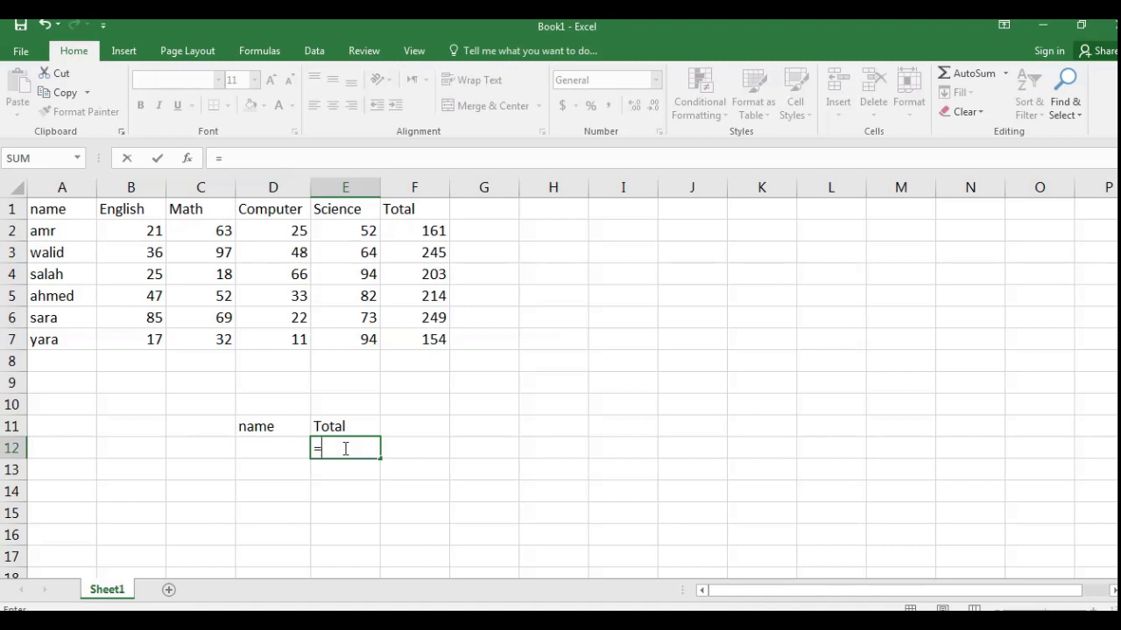
{"action": "type", "text": "=v"}
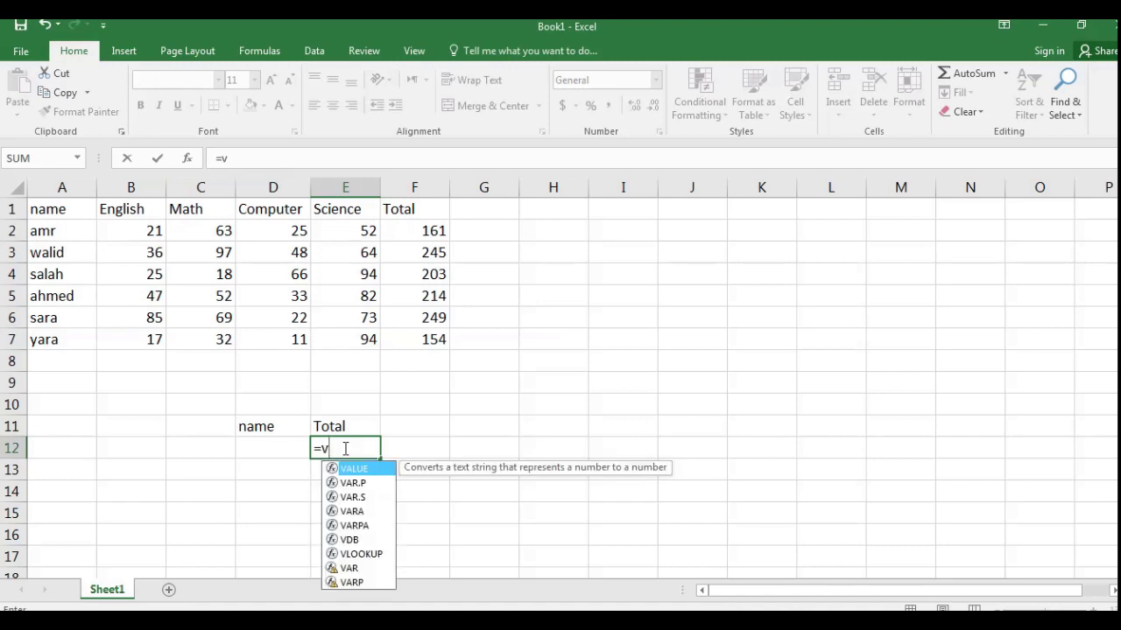
{"action": "type", "text": "l"}
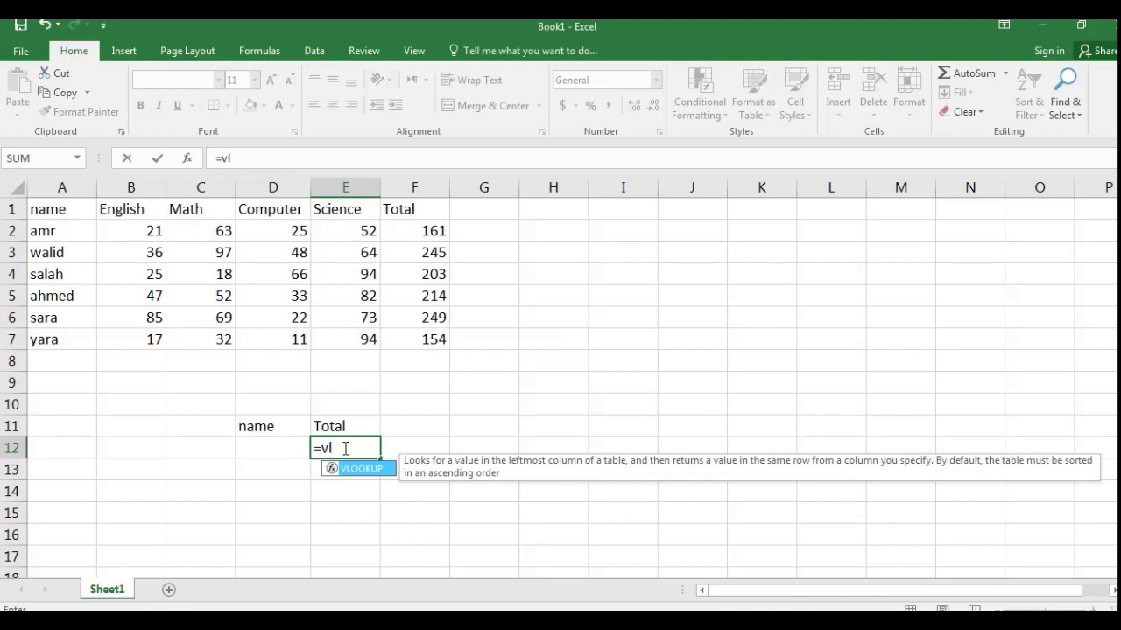
{"action": "type", "text": "ookup"}
{"action": "type", "text": "("}
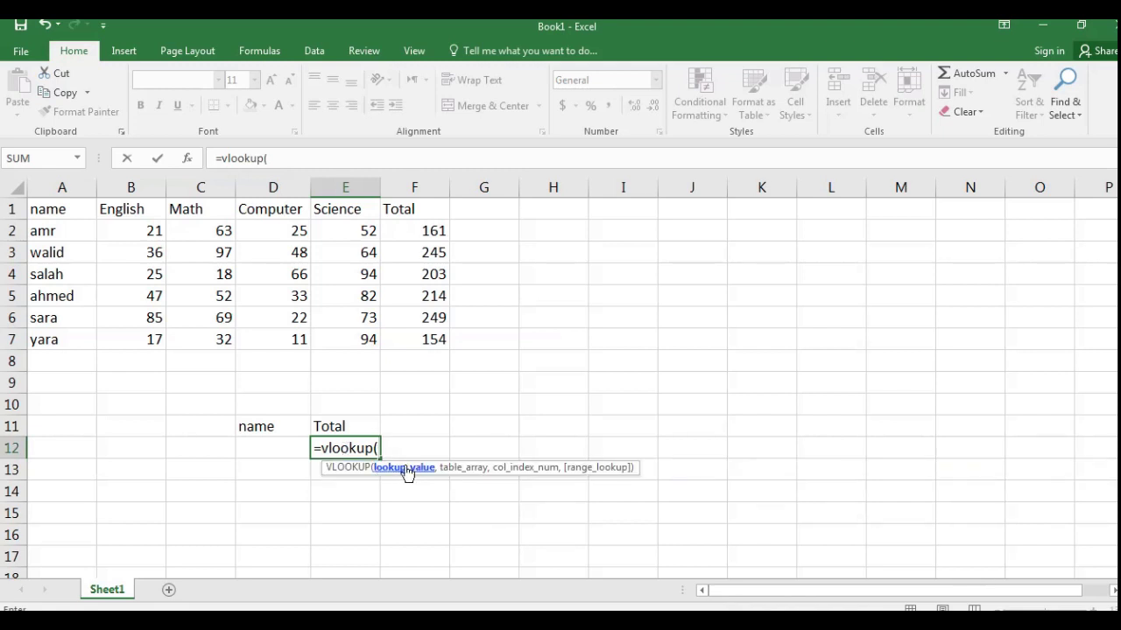
Complete E12 as =VLOOKUP(D12,A1:F7,6,FALSE) to return the Total column for an exact name match
{"action": "left_click", "coordinate": [265, 447]}
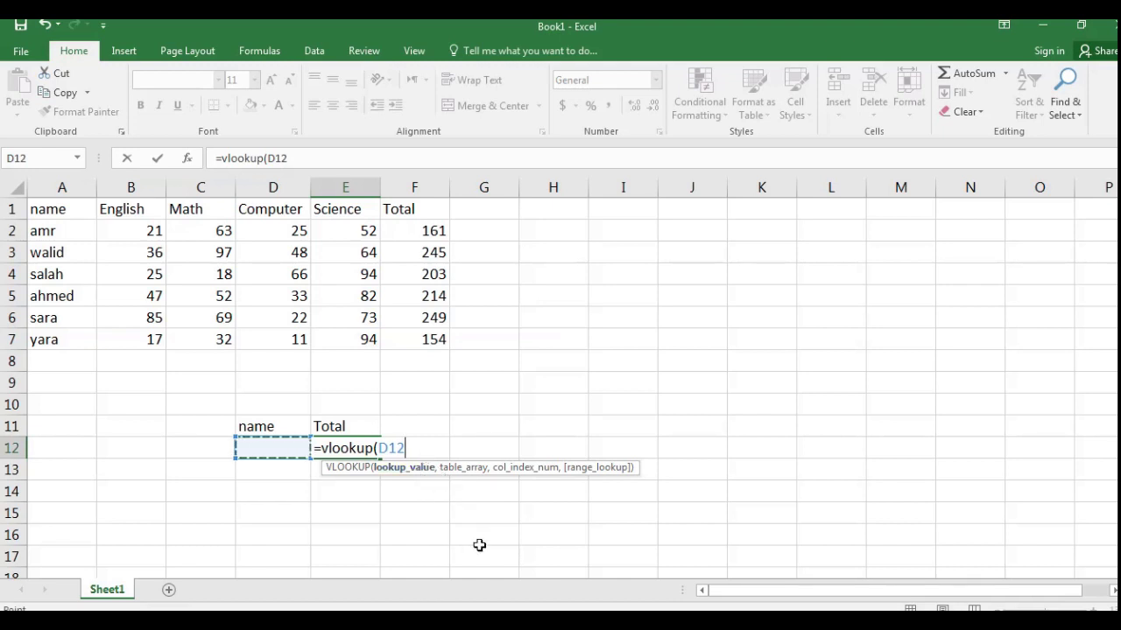
{"action": "type", "text": ","}
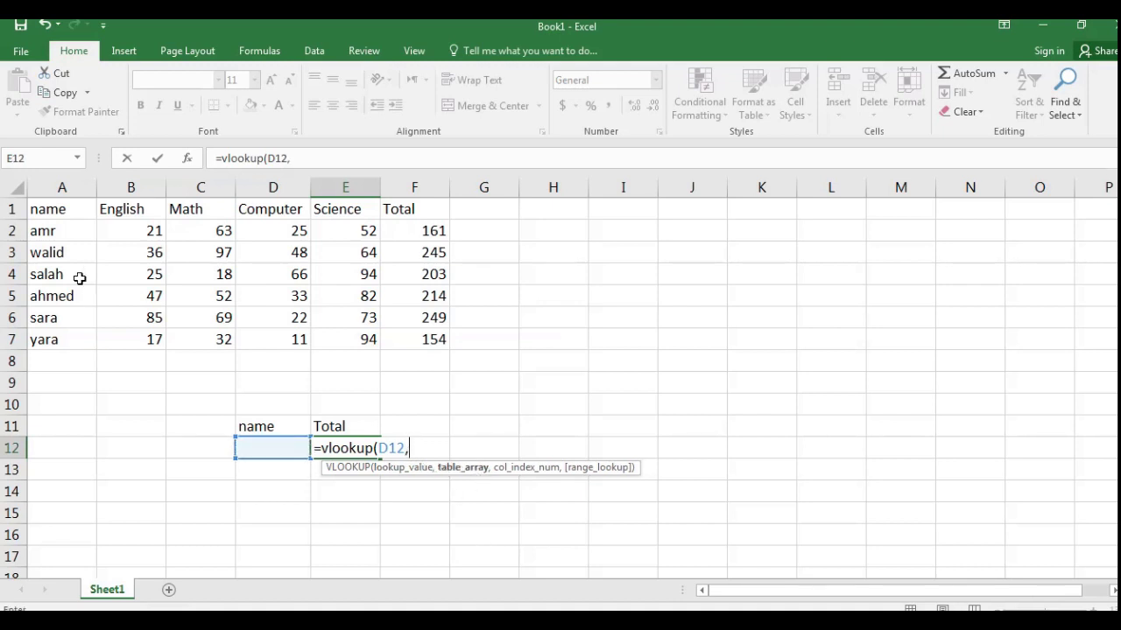
{"action": "left_click_drag", "start_coordinate": [51, 209], "coordinate": [417, 336]}
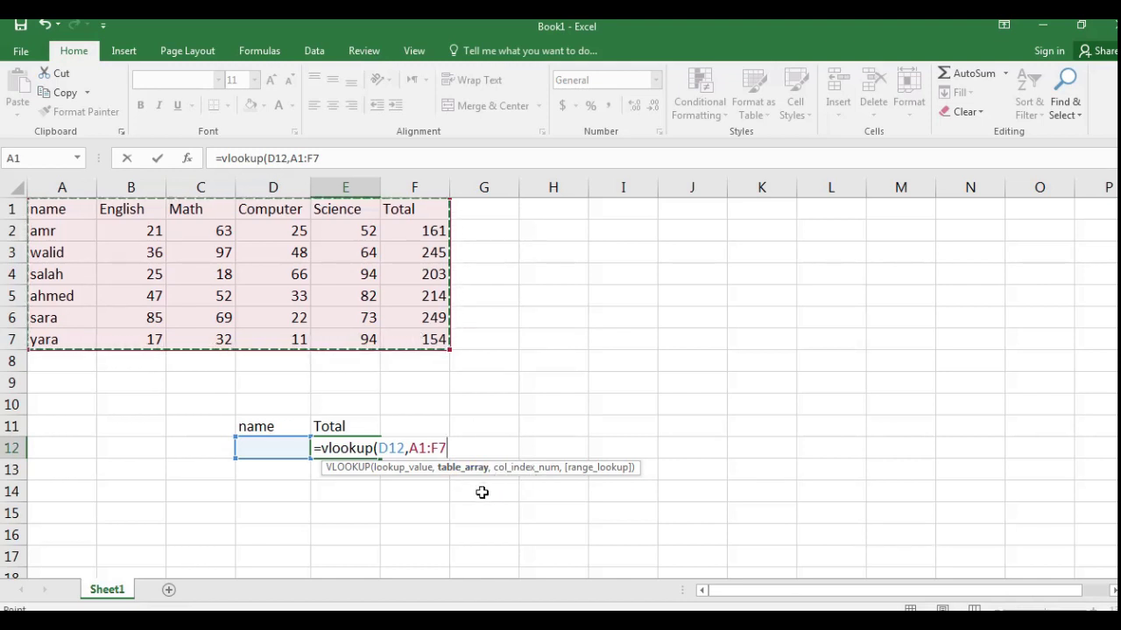
{"action": "type", "text": ","}
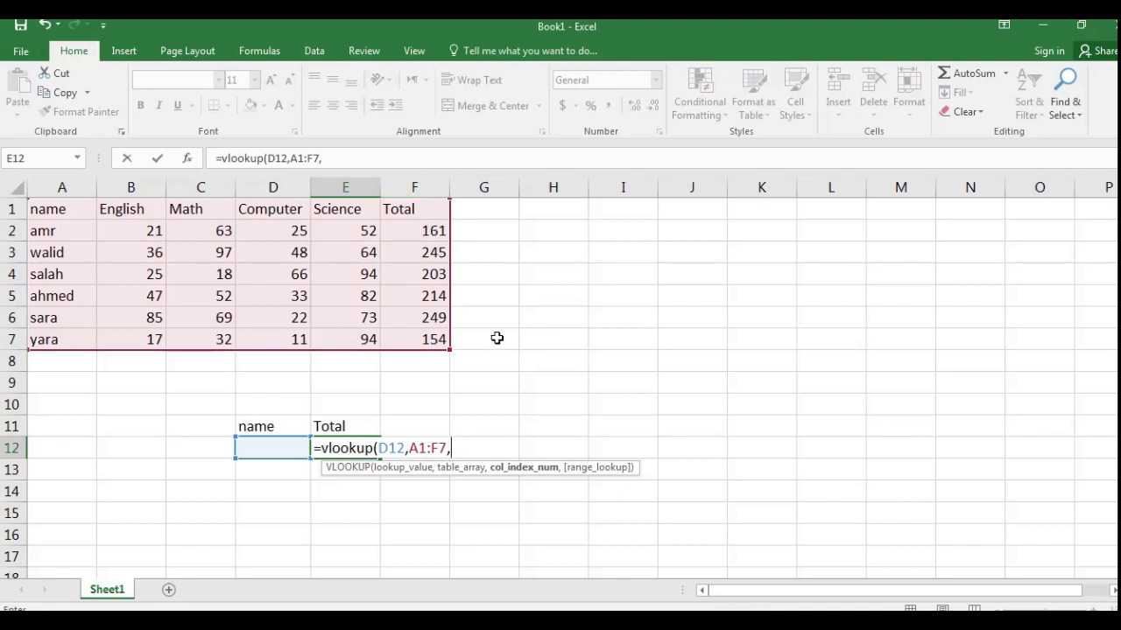
{"action": "type", "text": "6"}
{"action": "type", "text": ","}
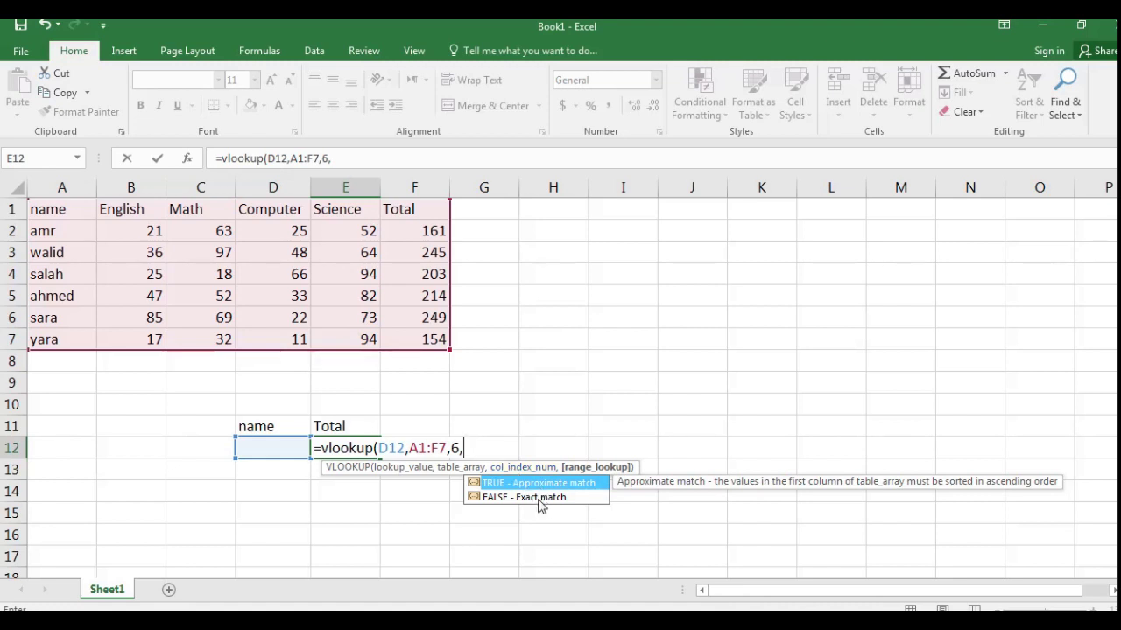
{"action": "double_click", "coordinate": [530, 497]}
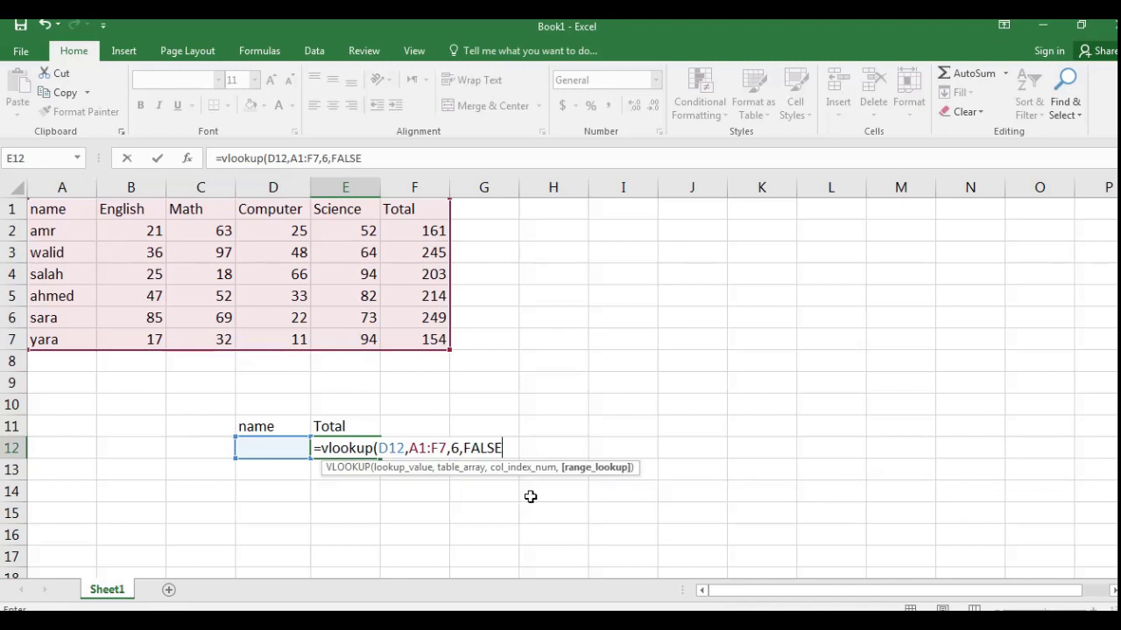
{"action": "key", "text": "Return"}
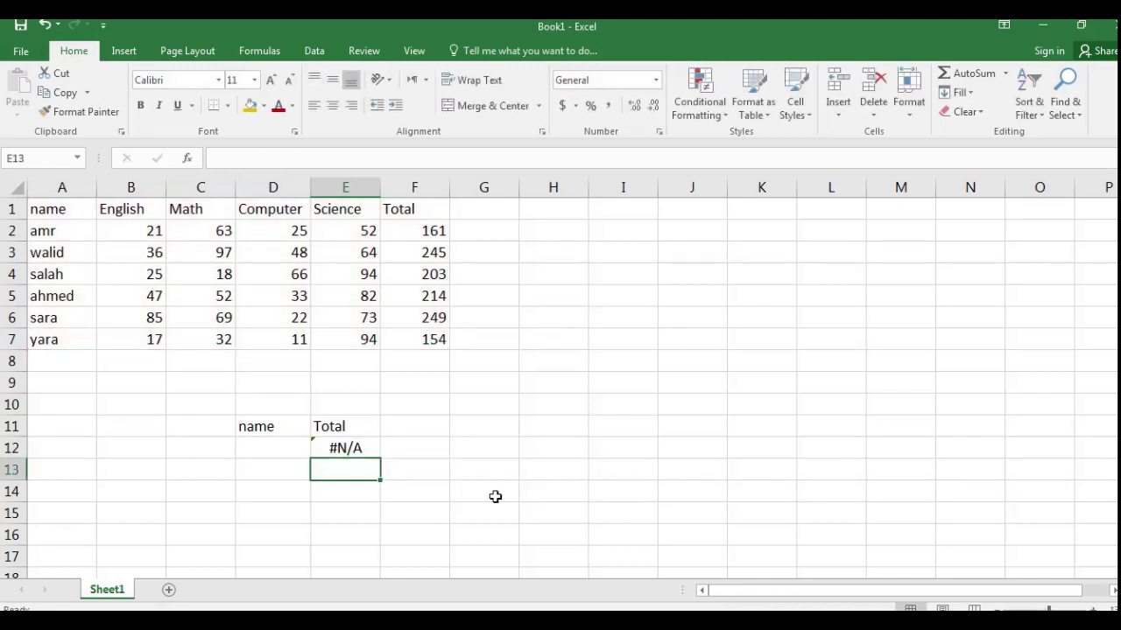
Enter sara, amr, then mohamed in D12; E12 shows 249, then 161, then #N/A
{"action": "left_click", "coordinate": [277, 447]}
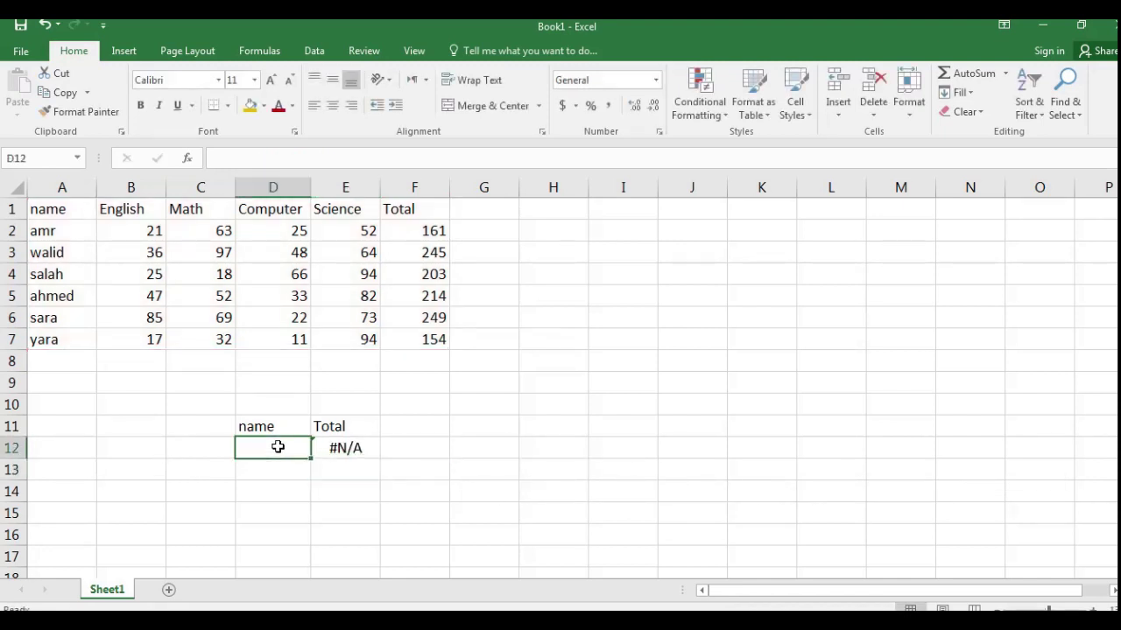
{"action": "type", "text": "sa"}
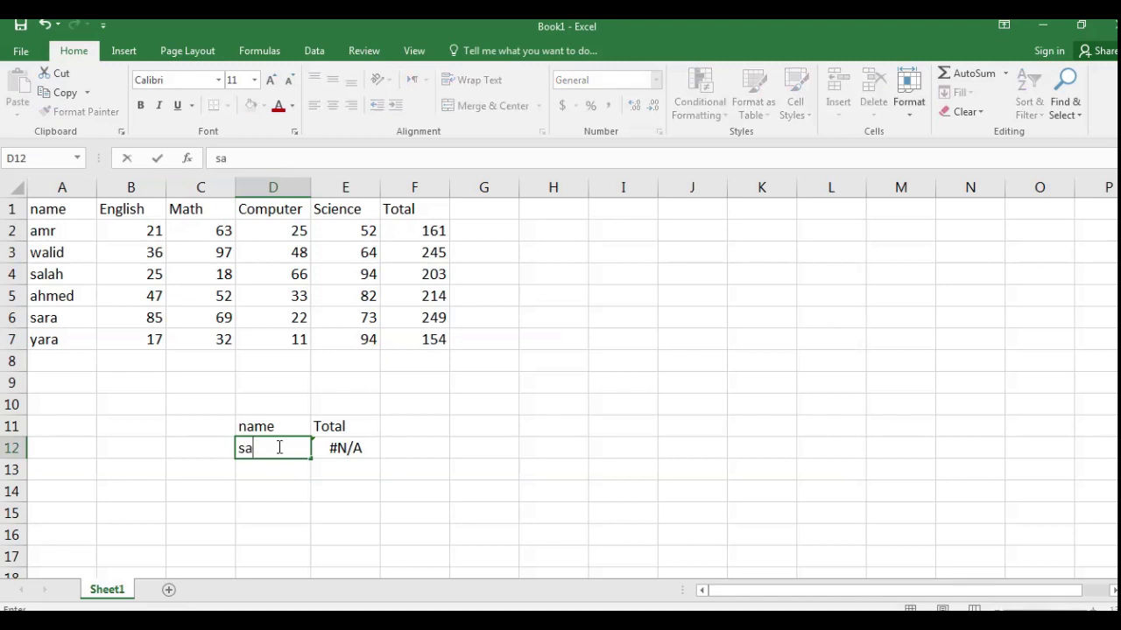
{"action": "type", "text": "ra"}
{"action": "key", "text": "Return"}
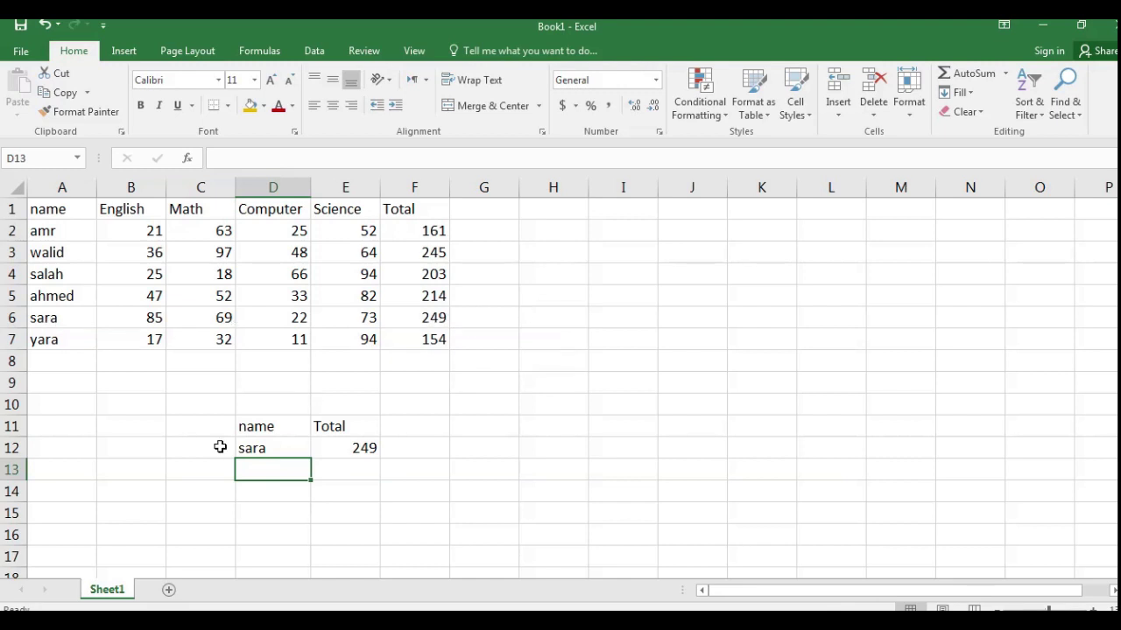
{"action": "left_click", "coordinate": [261, 451]}
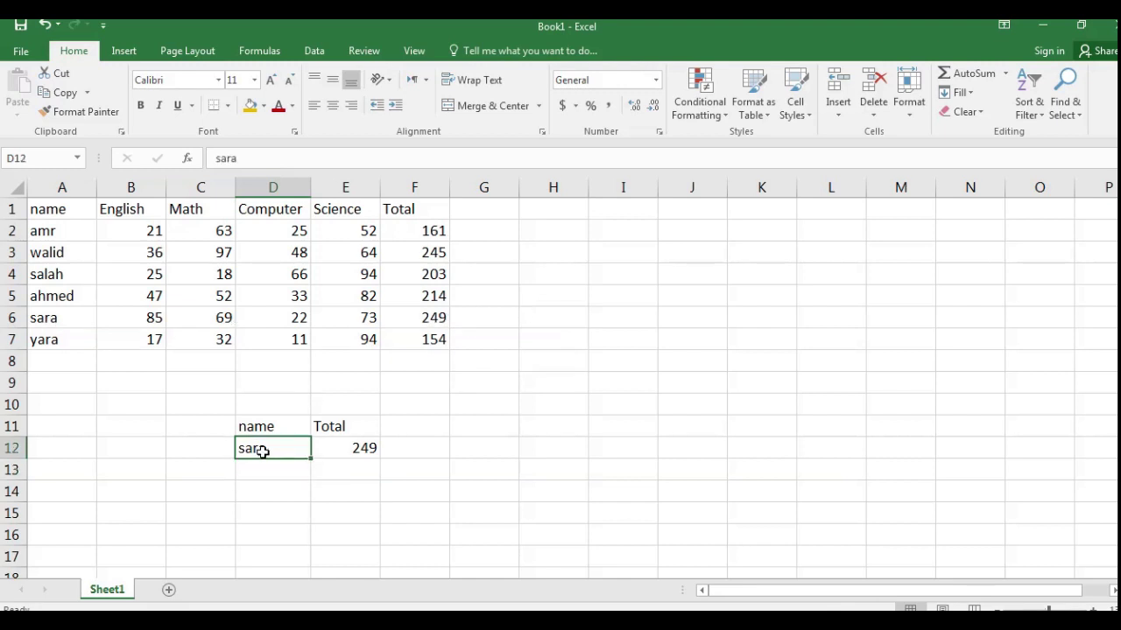
{"action": "type", "text": "am"}
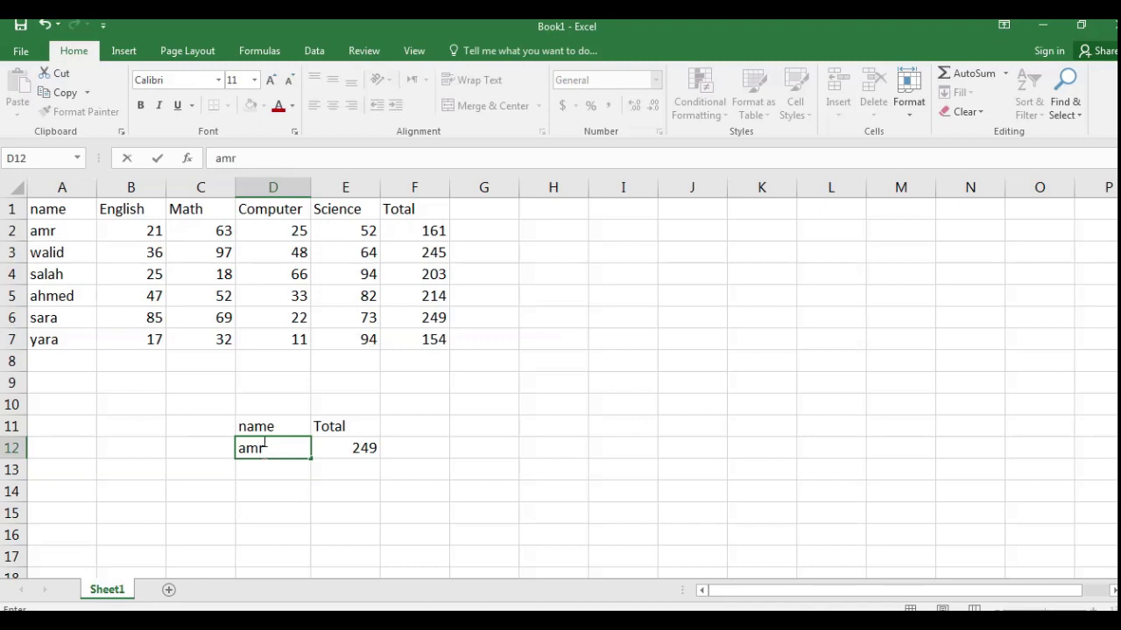
{"action": "key", "text": "Return"}
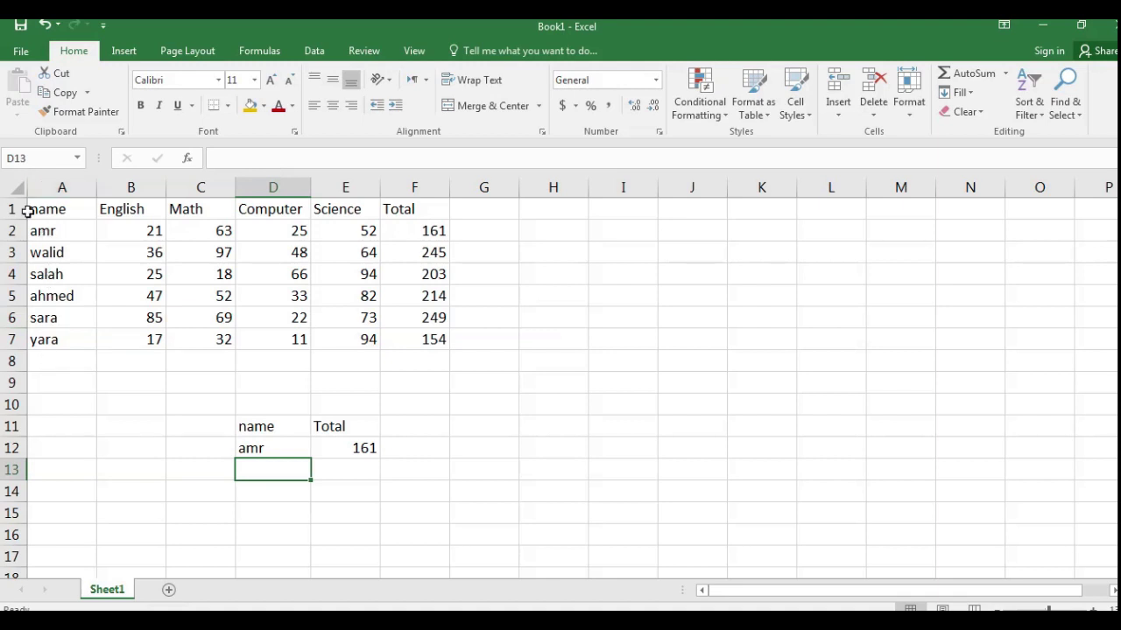
{"action": "left_click", "coordinate": [285, 450]}
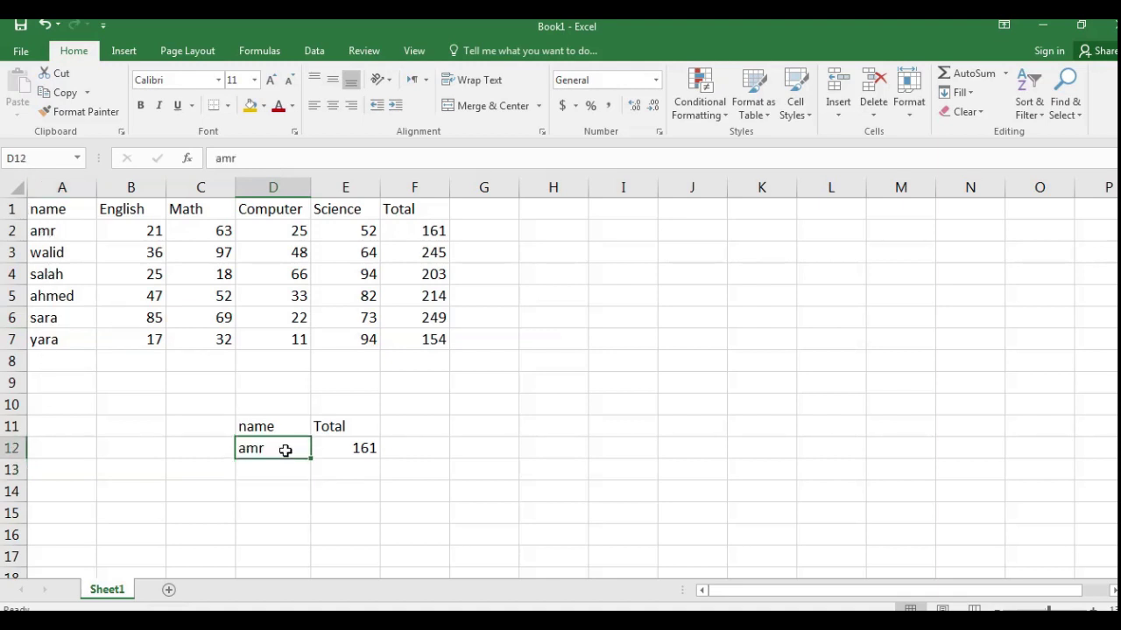
{"action": "type", "text": "moh"}
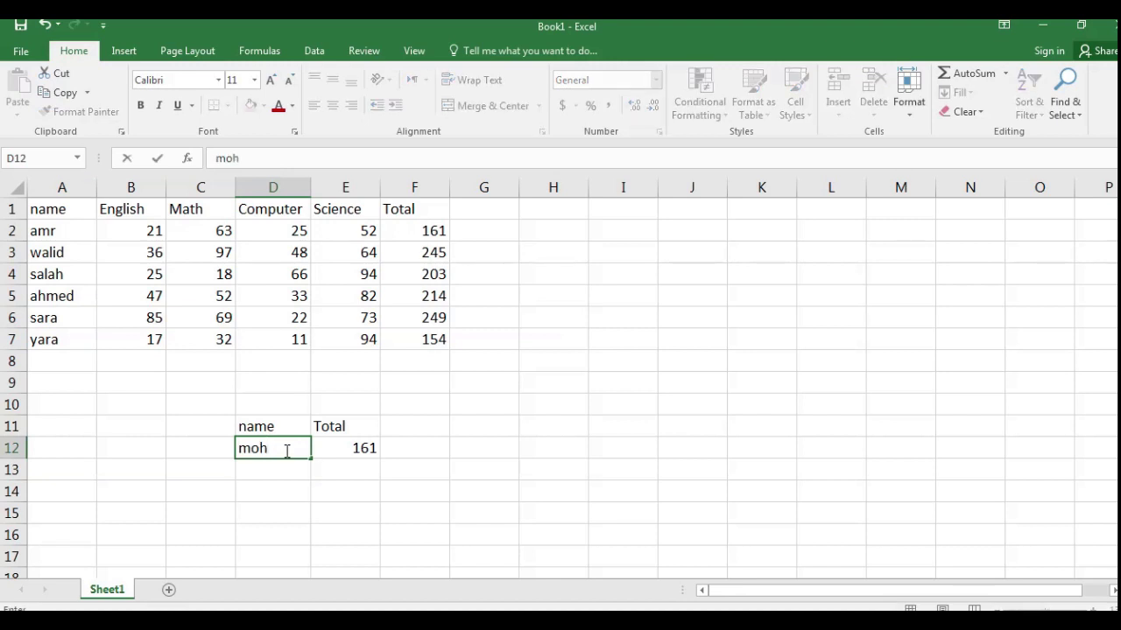
{"action": "type", "text": "amed"}
{"action": "key", "text": "Return"}
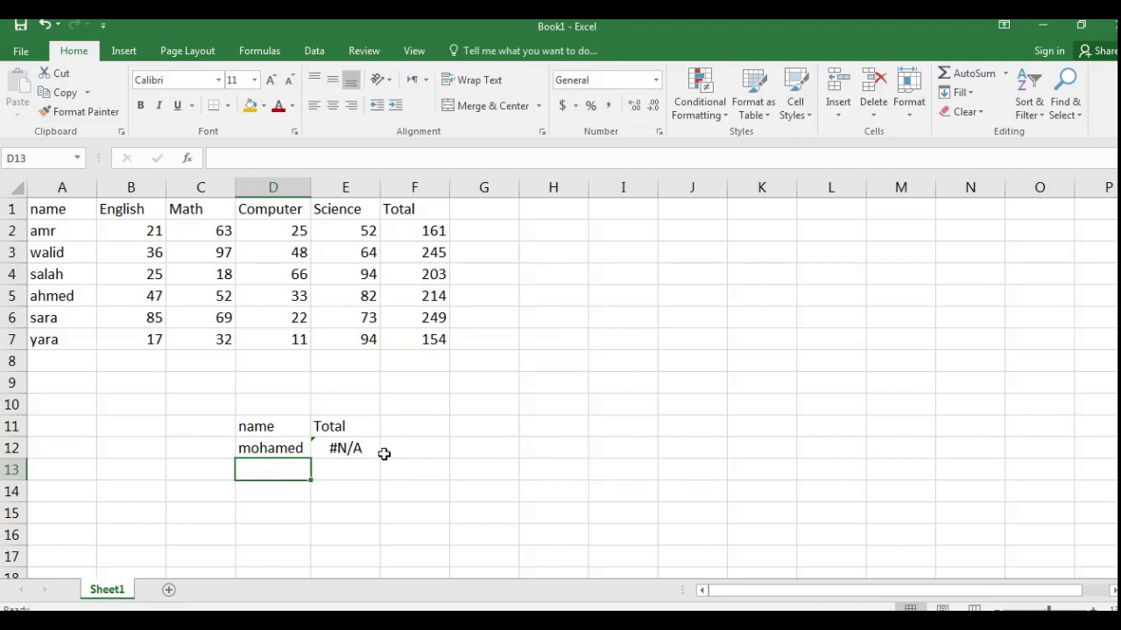
Wrap the E12 lookup in IFERROR with an Arabic 'name not found' message, and accept Excel's formula correction
{"action": "left_click", "coordinate": [353, 448]}
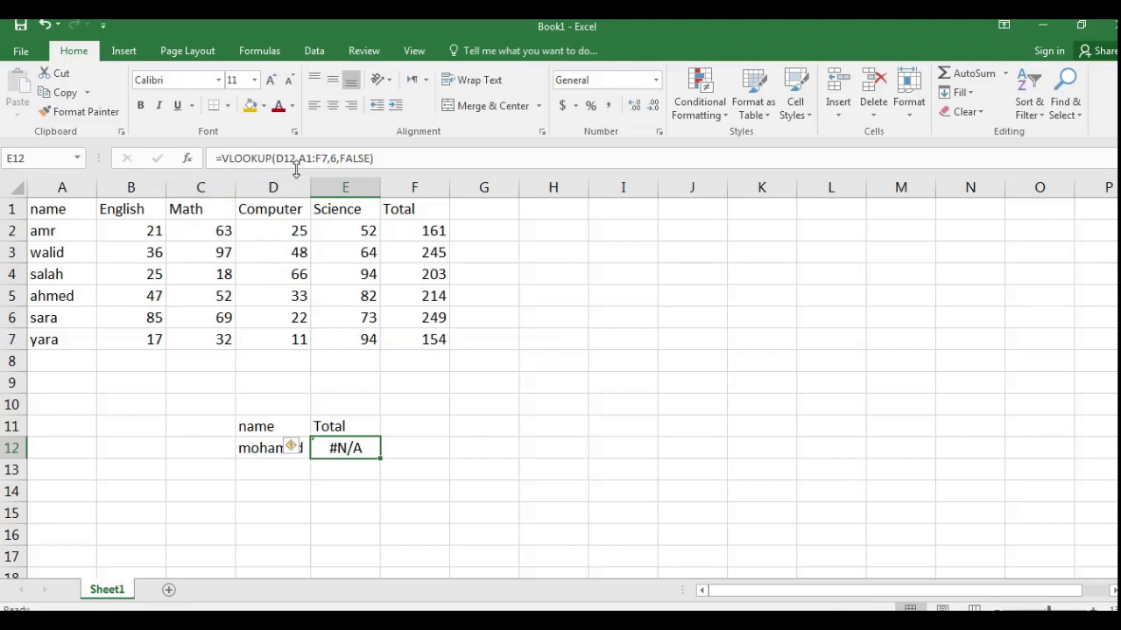
{"action": "left_click", "coordinate": [220, 159]}
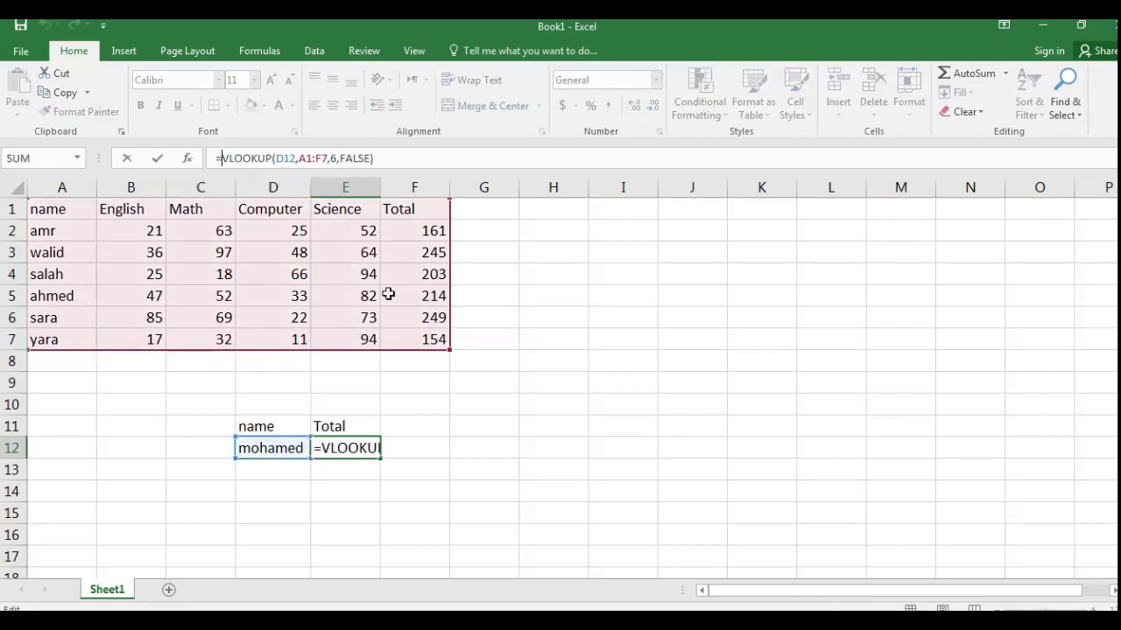
{"action": "type", "text": "ife"}
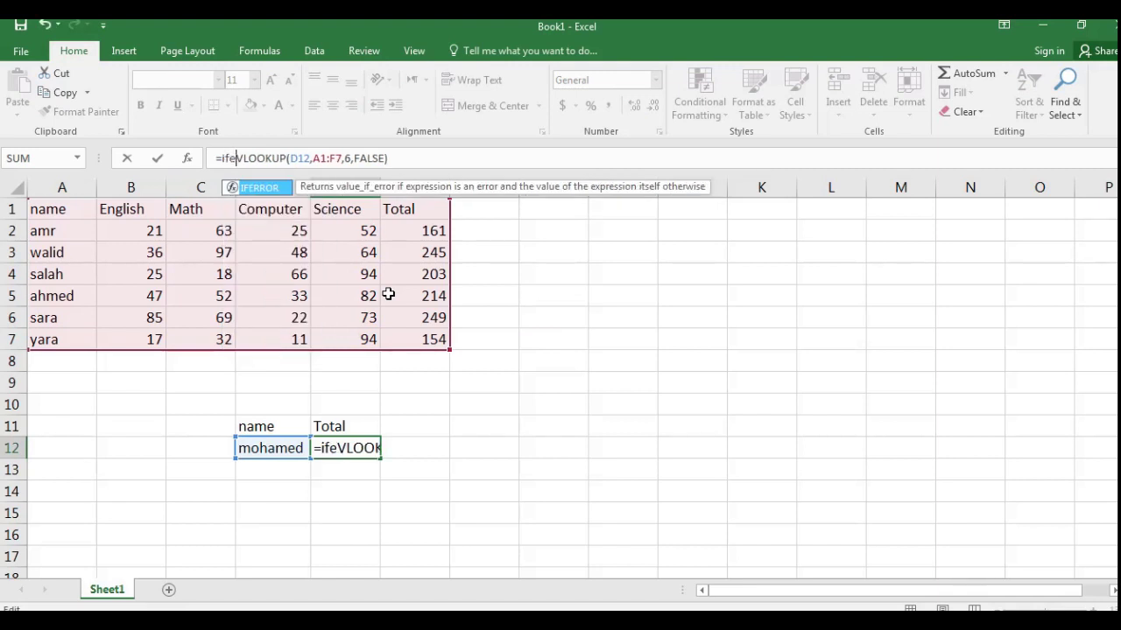
{"action": "type", "text": "rror"}
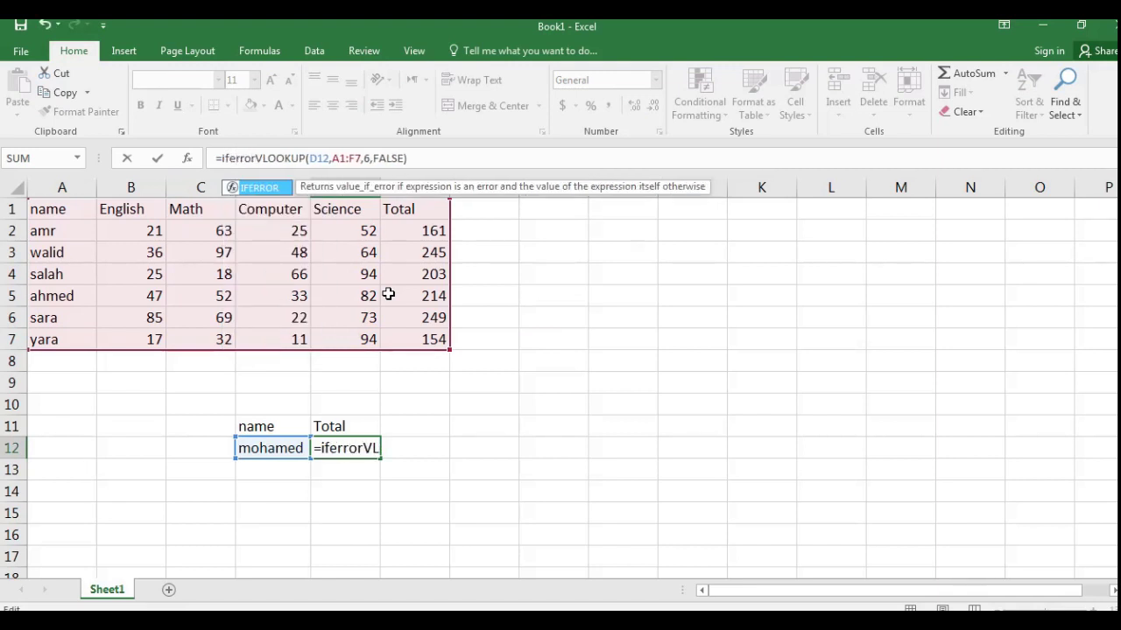
{"action": "type", "text": "("}
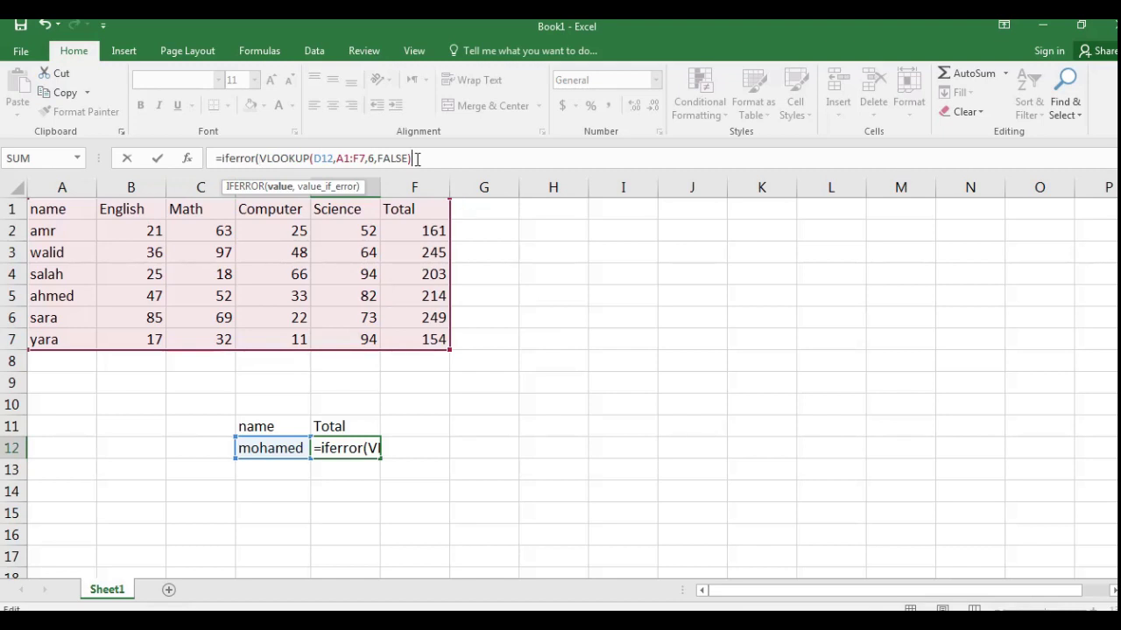
{"action": "type", "text": ","}
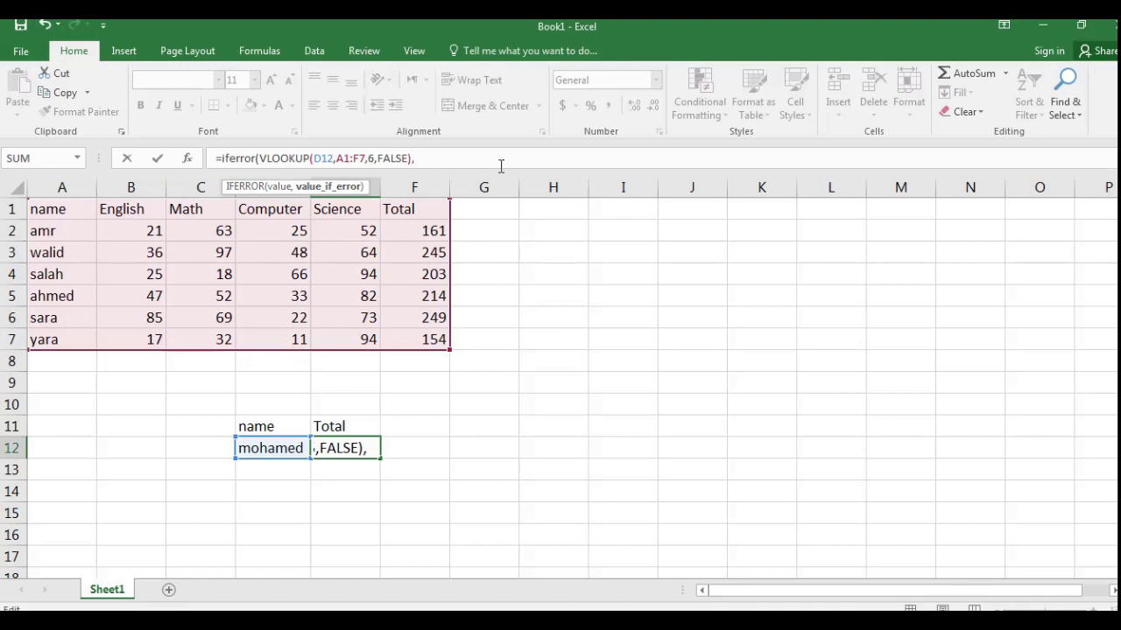
{"action": "type", "text": "\"\""}
{"action": "type", "text": "هذ"}
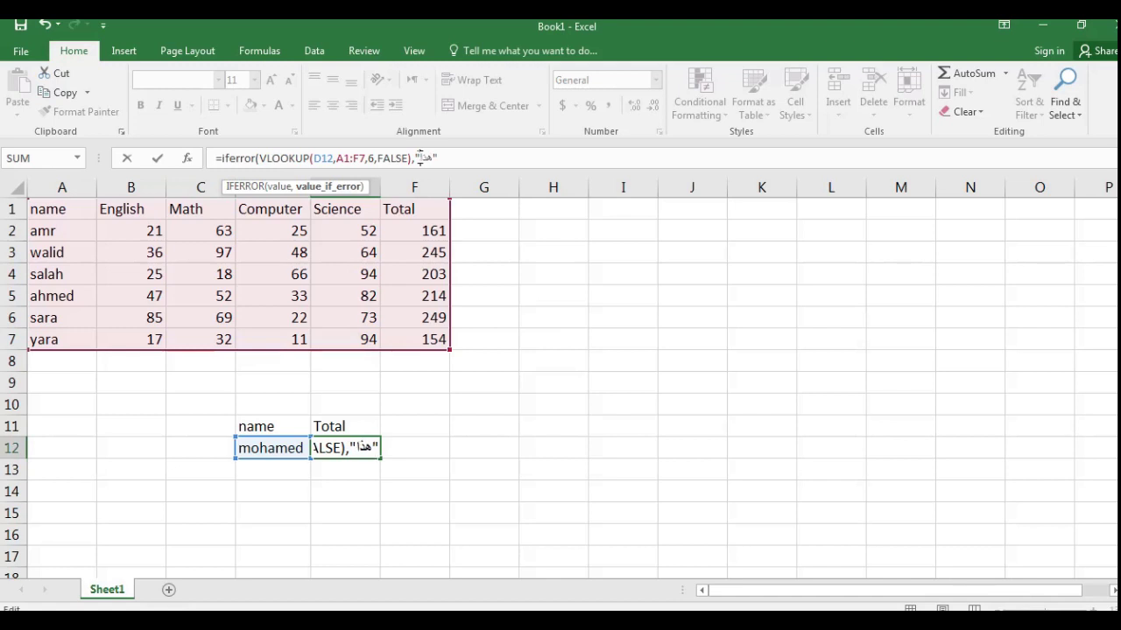
{"action": "type", "text": "االاس"}
{"action": "type", "text": "م غير م"}
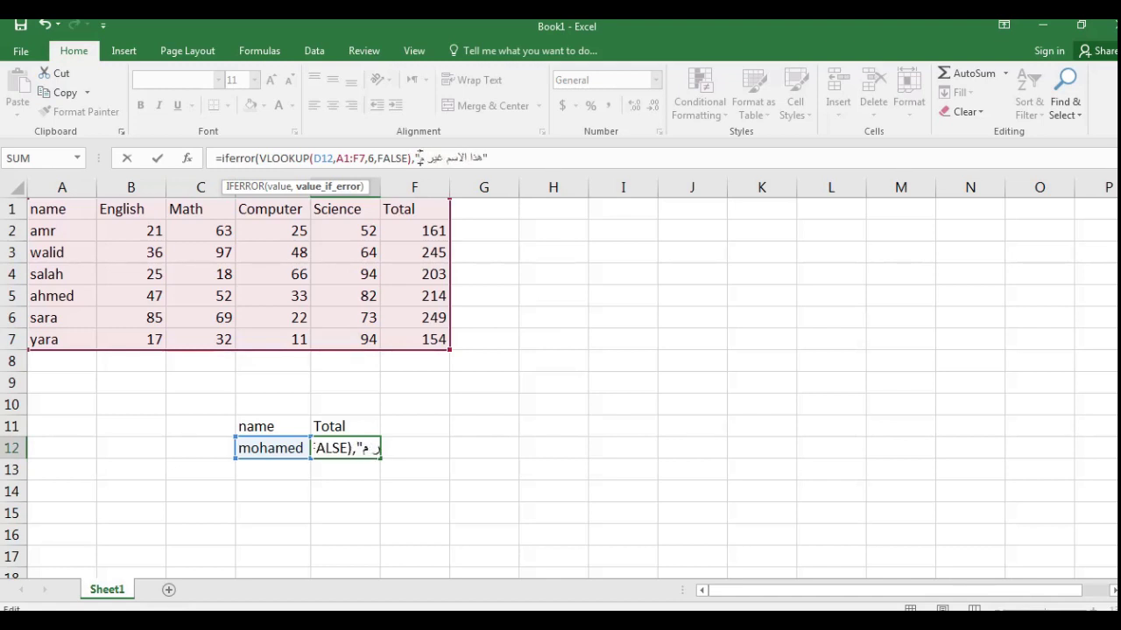
{"action": "type", "text": "وجود"}
{"action": "key", "text": "Return"}
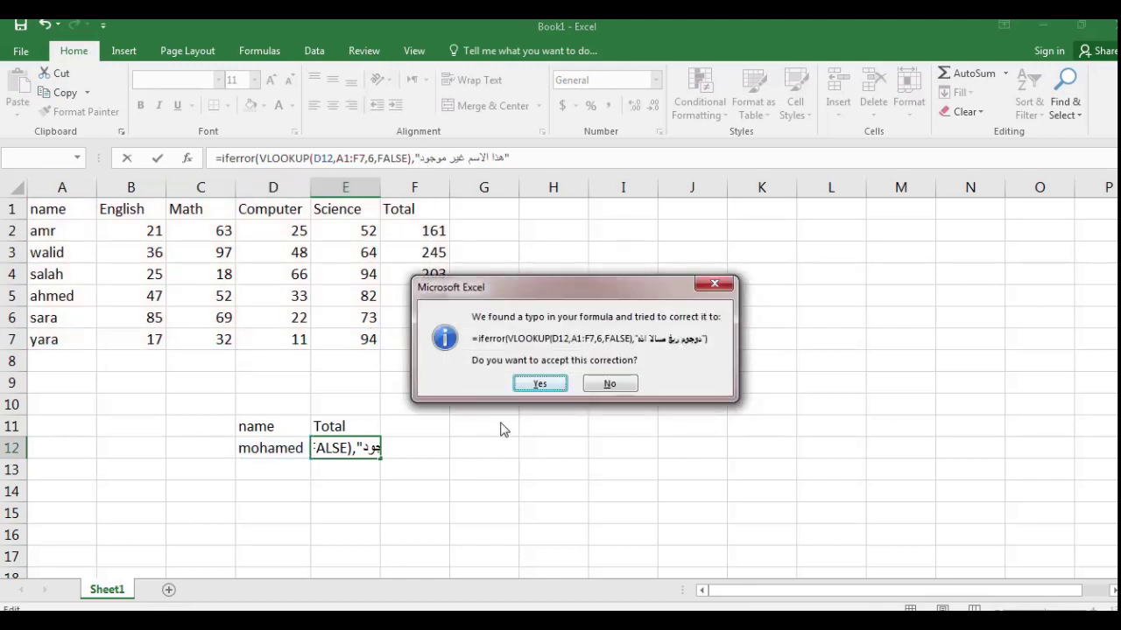
{"action": "left_click", "coordinate": [539, 386]}
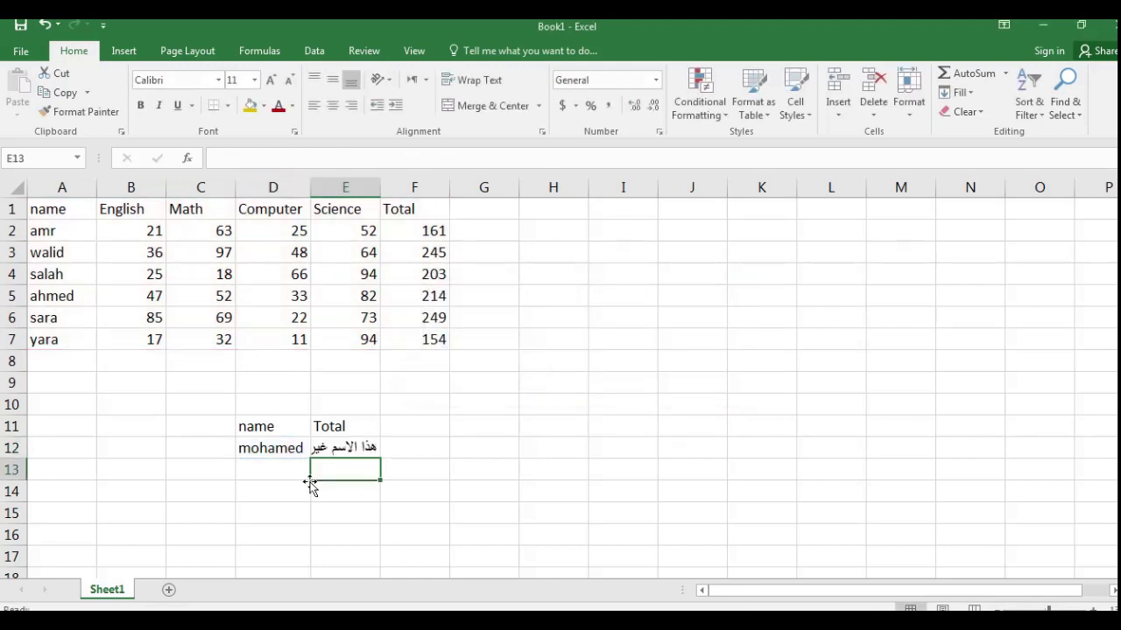
Autofit column E, then test the lookup in D12 with walid (245) and then samy
{"action": "double_click", "coordinate": [378, 186]}
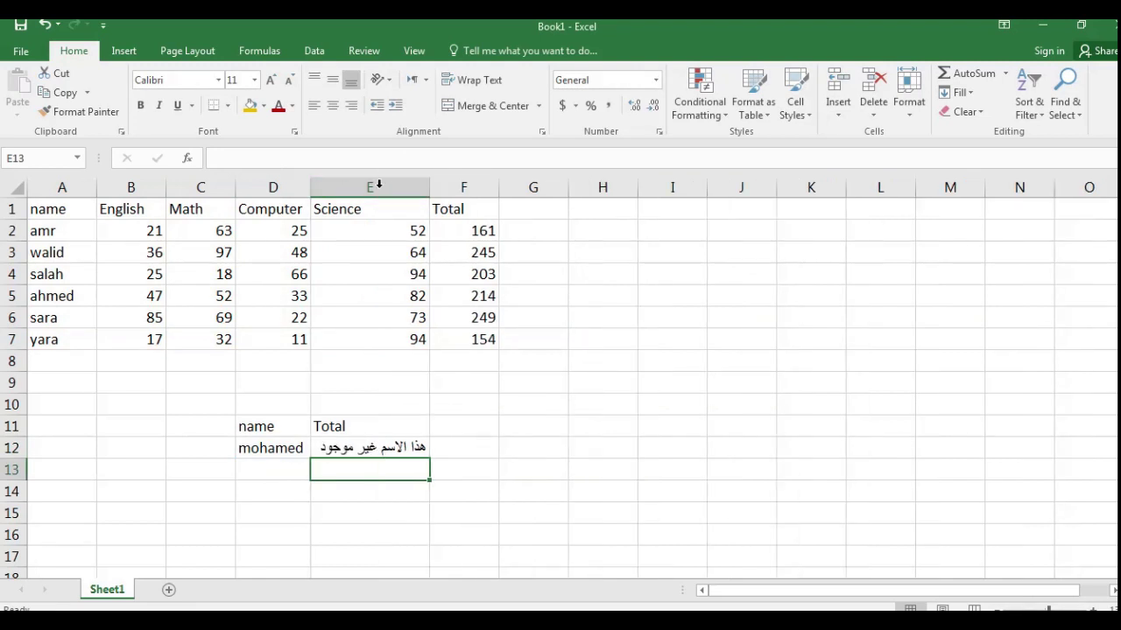
{"action": "left_click", "coordinate": [278, 448]}
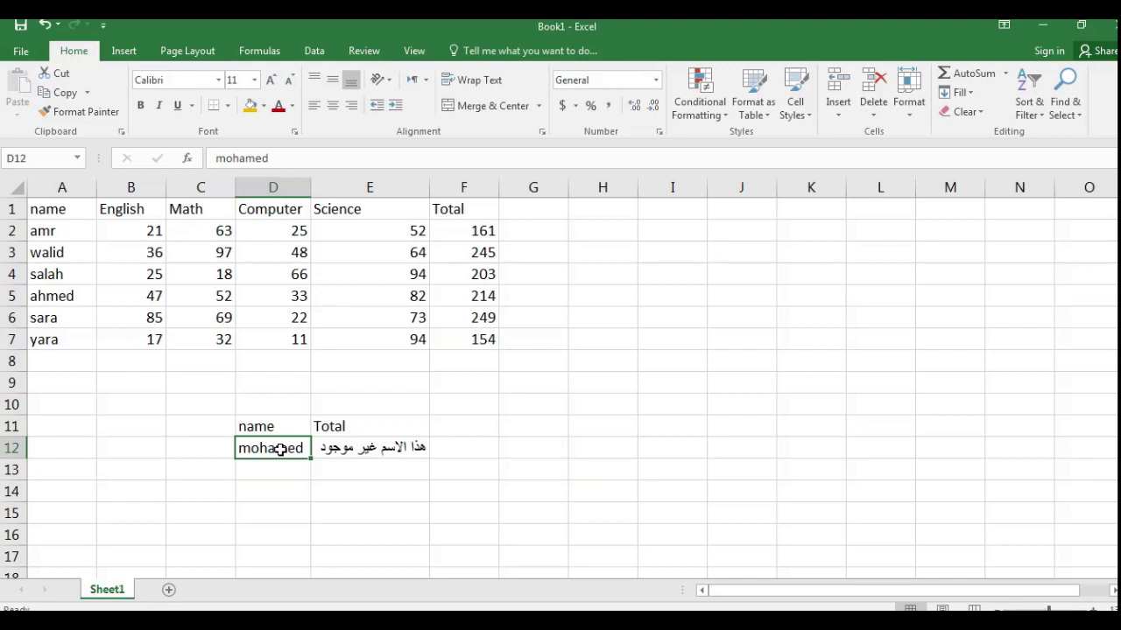
{"action": "type", "text": "صشمه"}
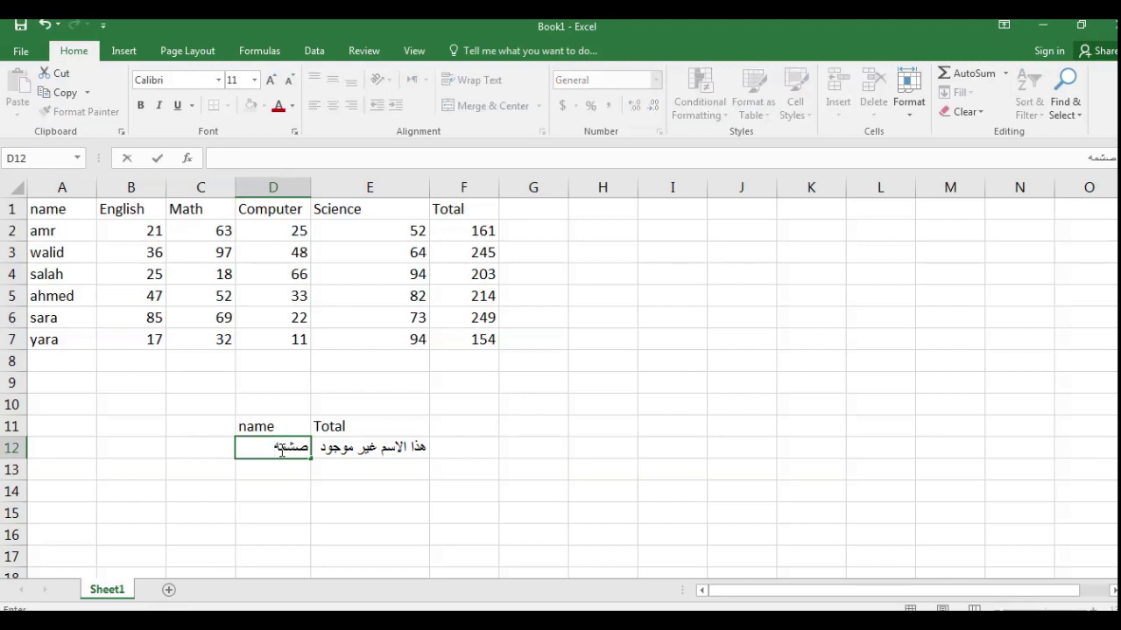
{"action": "key", "text": "BackSpace"}
{"action": "key", "text": "BackSpace"}
{"action": "key", "text": "BackSpace"}
{"action": "type", "text": "walid"}
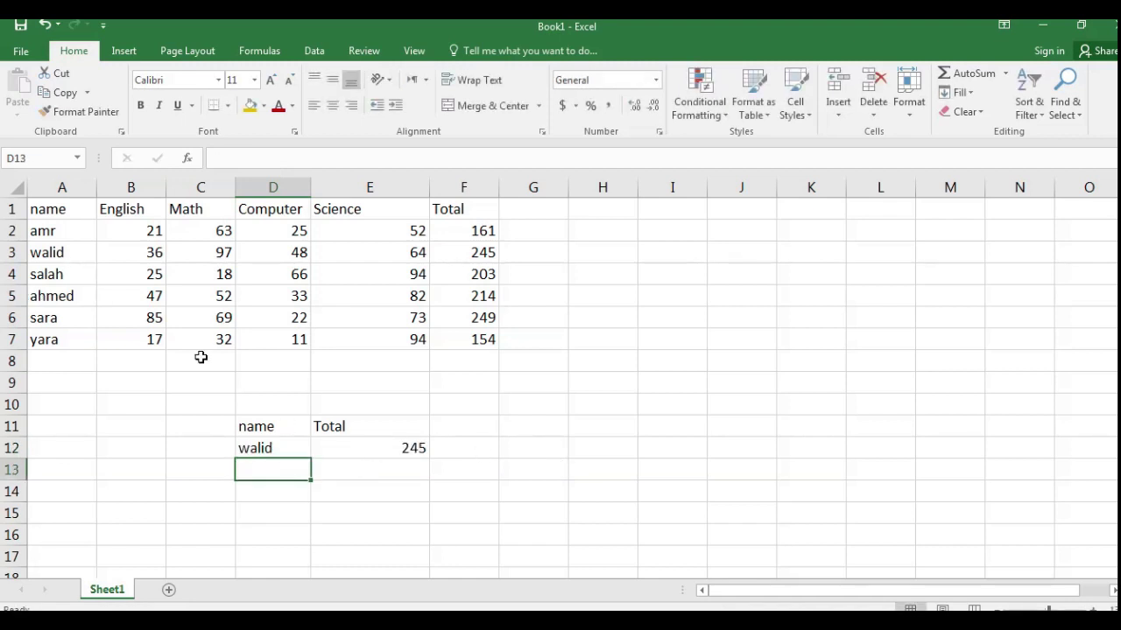
{"action": "left_click", "coordinate": [271, 451]}
{"action": "type", "text": "sa"}
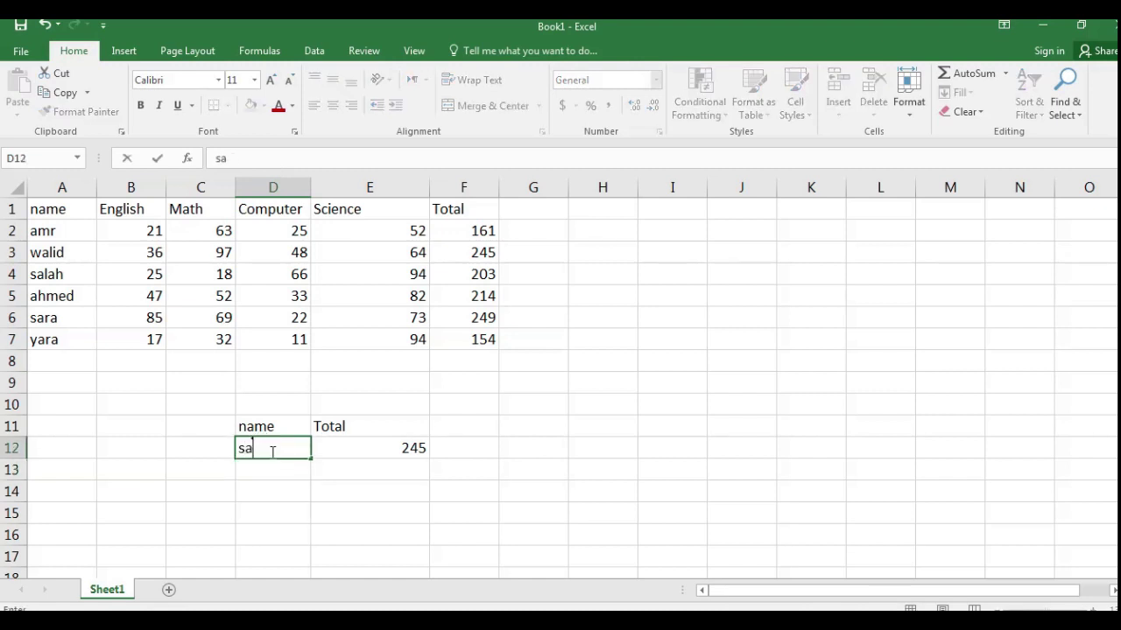
{"action": "type", "text": "my"}
{"action": "key", "text": "Return"}
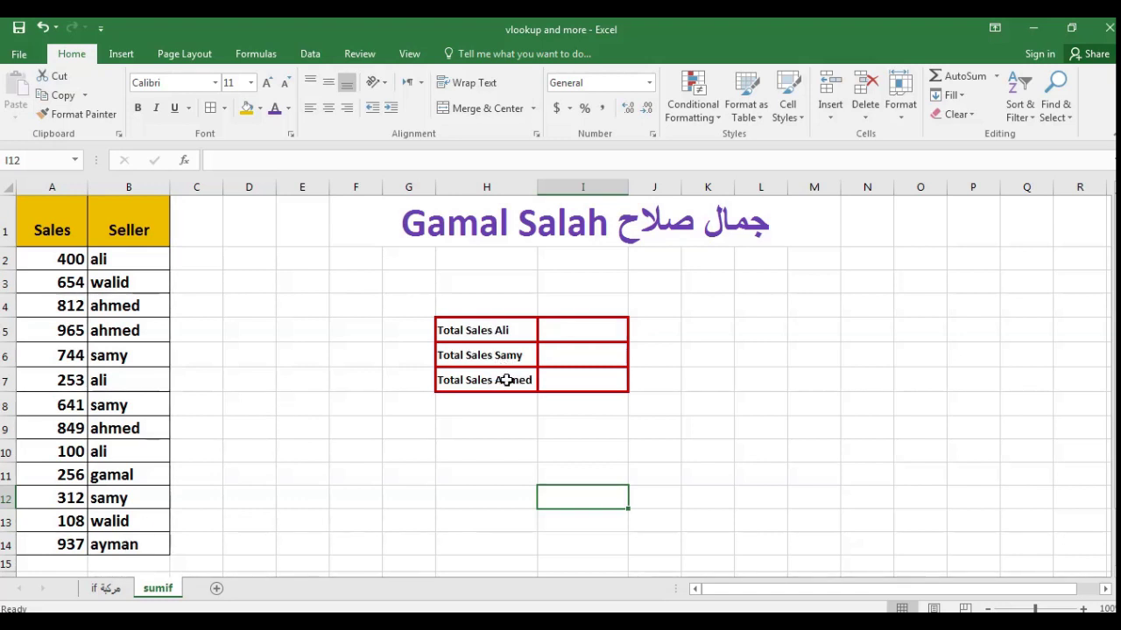
Begin a formula with = in I5, next to Total Sales Ali, and delete the stray Arabic characters
{"action": "left_click", "coordinate": [571, 328]}
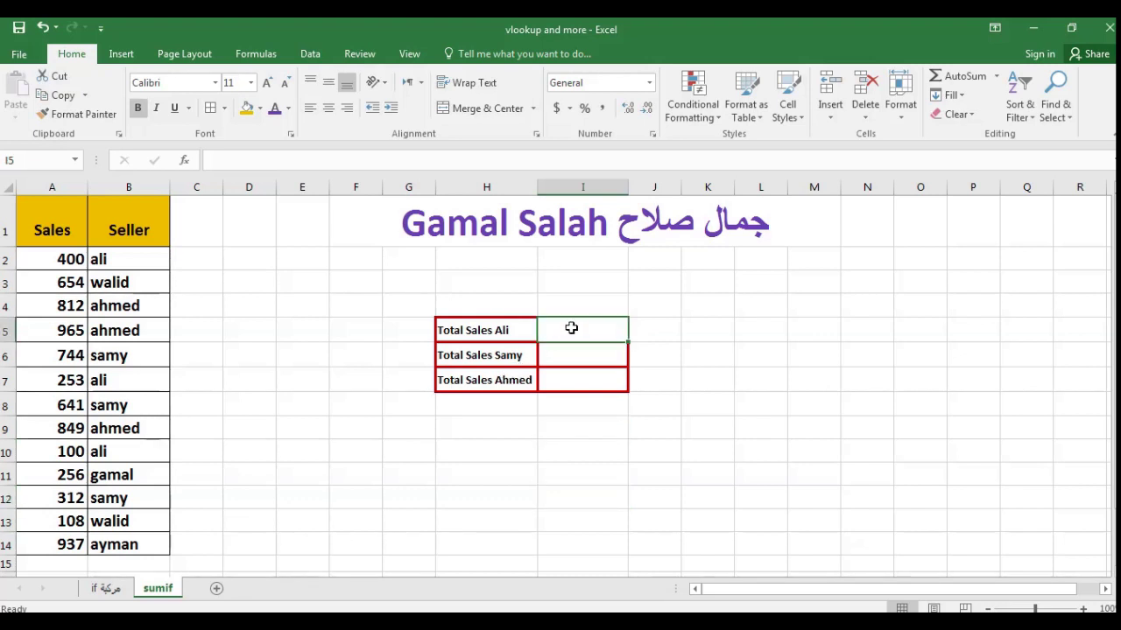
{"action": "type", "text": "="}
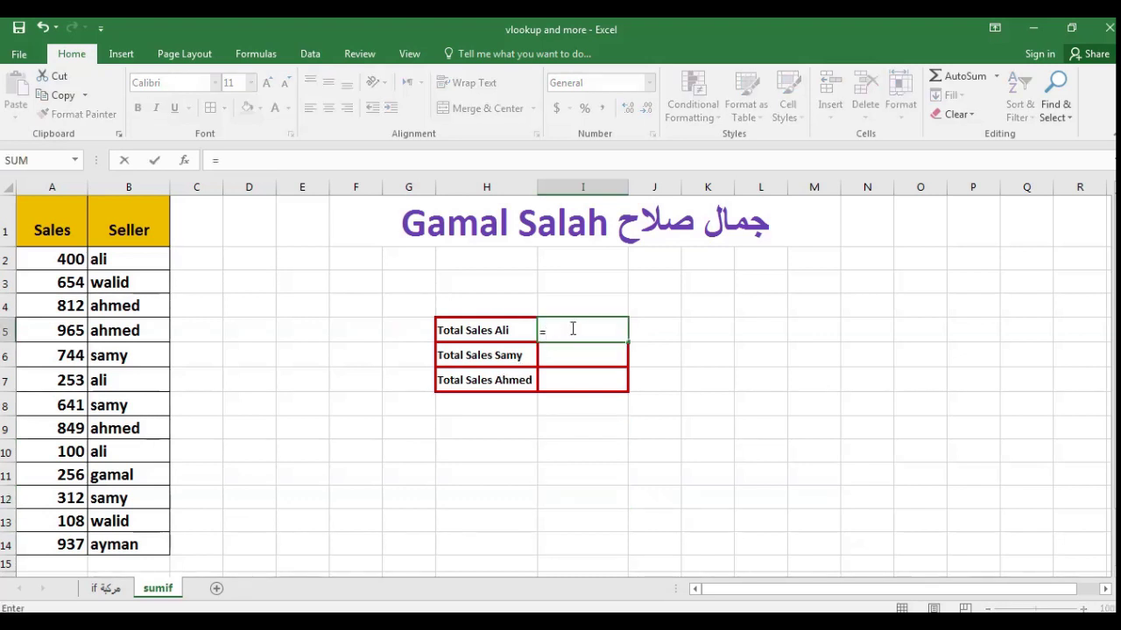
{"action": "key", "text": "alt+shift"}
{"action": "type", "text": "سح"}
{"action": "key", "text": "BackSpace"}
{"action": "key", "text": "BackSpace"}
Enter =SUMIF(B2:B14,"ali",A2:A14) in I5 so Total Sales Ali shows 753
{"action": "type", "text": "sumif"}
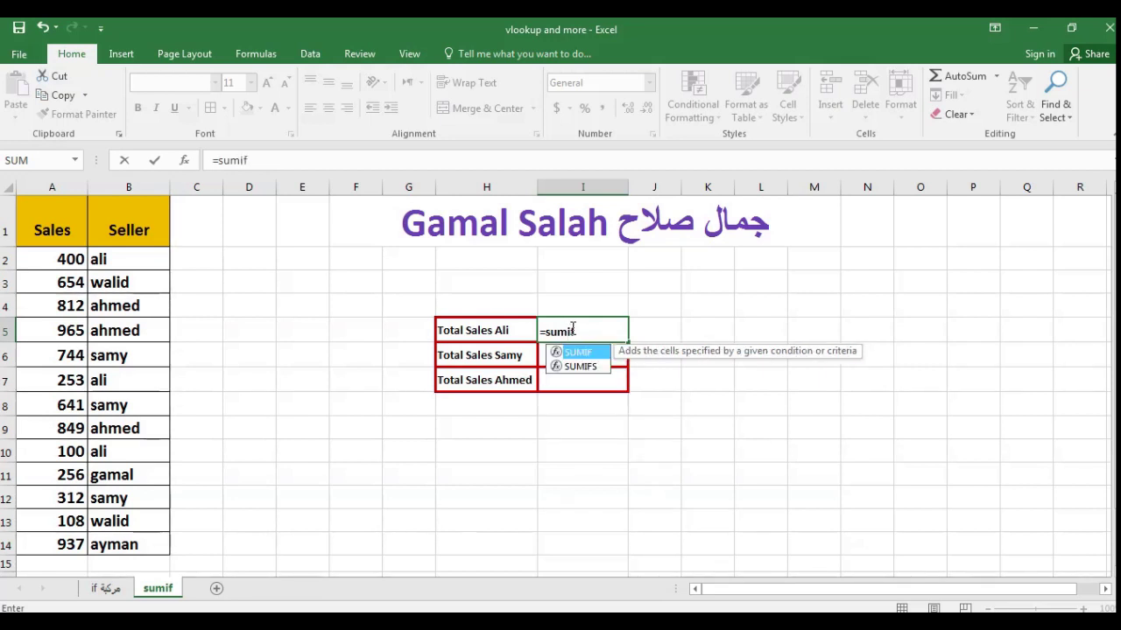
{"action": "type", "text": "("}
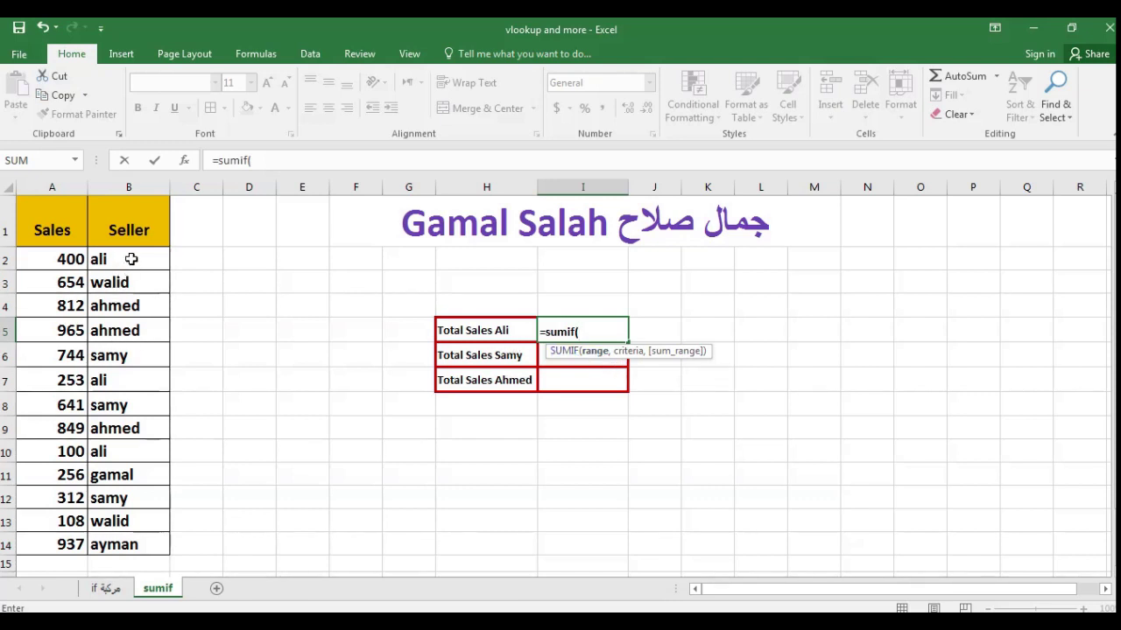
{"action": "left_click_drag", "start_coordinate": [132, 259], "coordinate": [119, 541]}
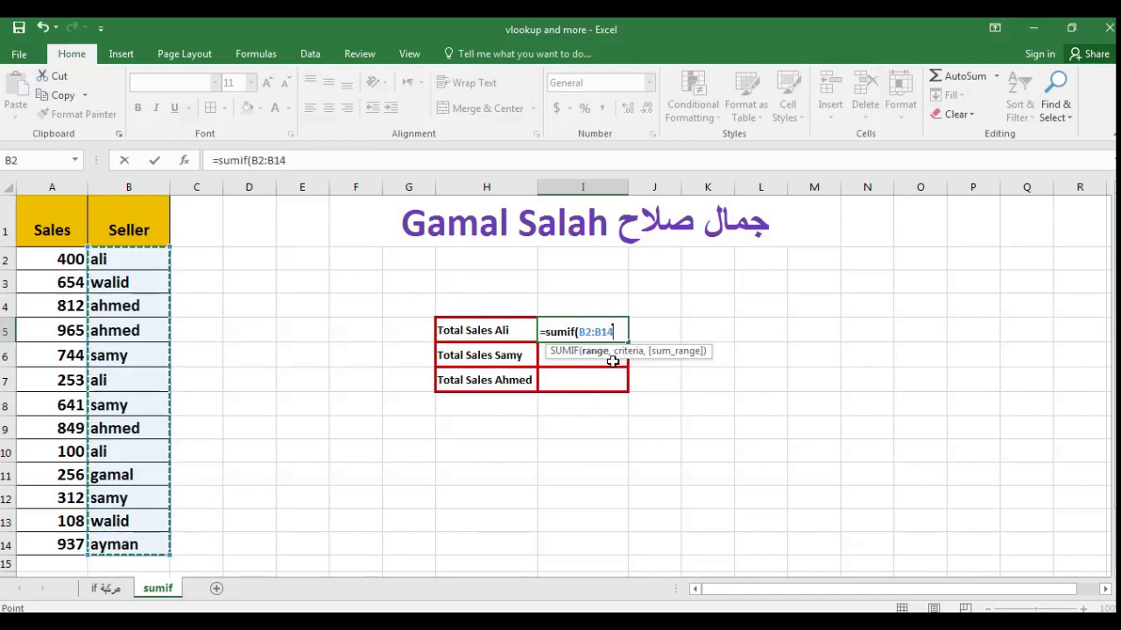
{"action": "type", "text": ","}
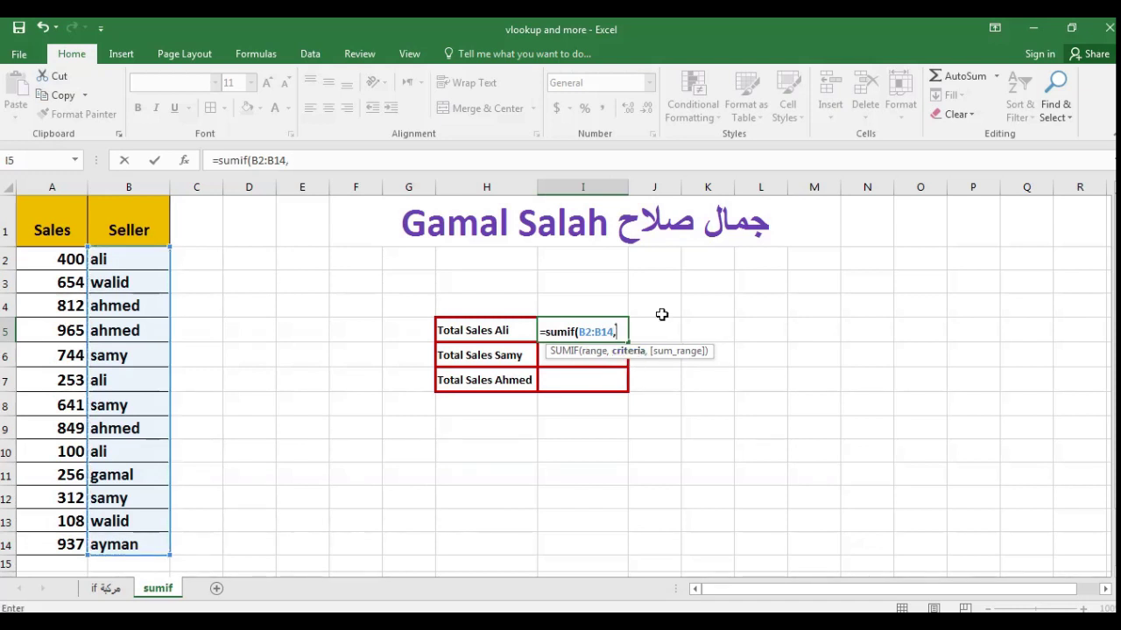
{"action": "type", "text": "\""}
{"action": "type", "text": "ali"}
{"action": "type", "text": "\""}
{"action": "type", "text": ","}
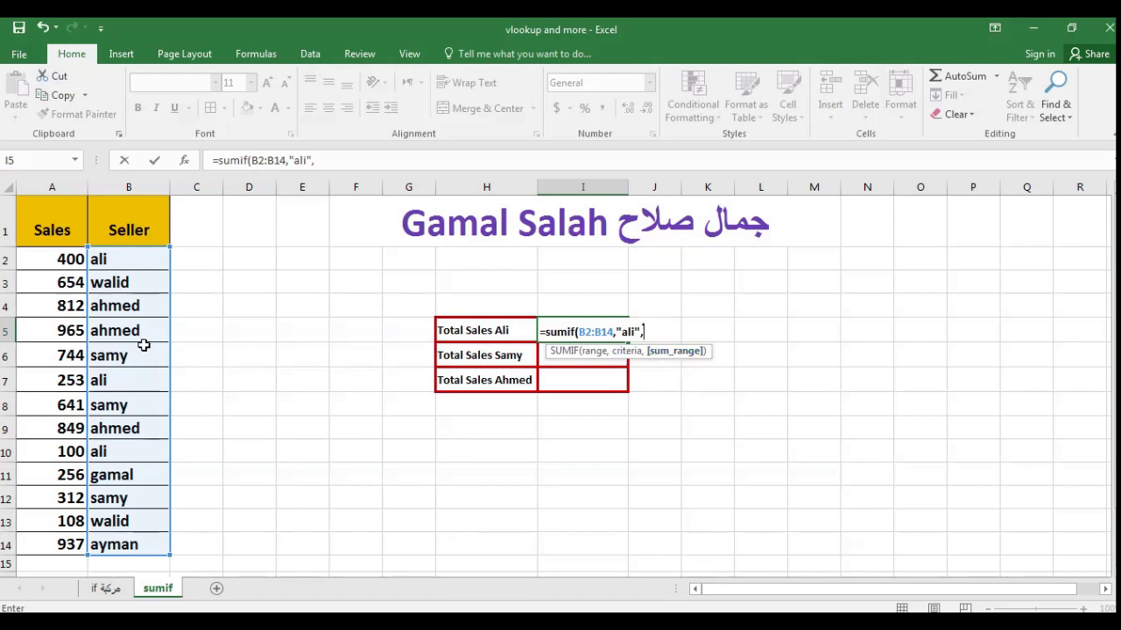
{"action": "mouse_move", "coordinate": [49, 260]}
{"action": "left_mouse_down"}
{"action": "mouse_move", "coordinate": [58, 531]}
{"action": "mouse_move", "coordinate": [70, 544]}
{"action": "left_mouse_up"}
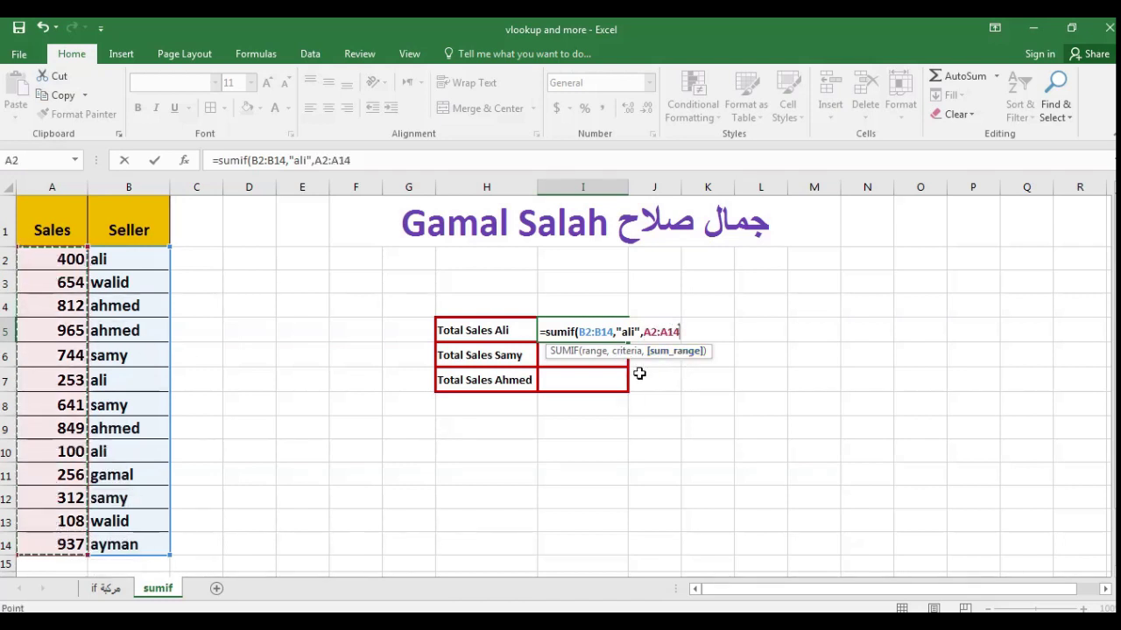
{"action": "key", "text": "Return"}
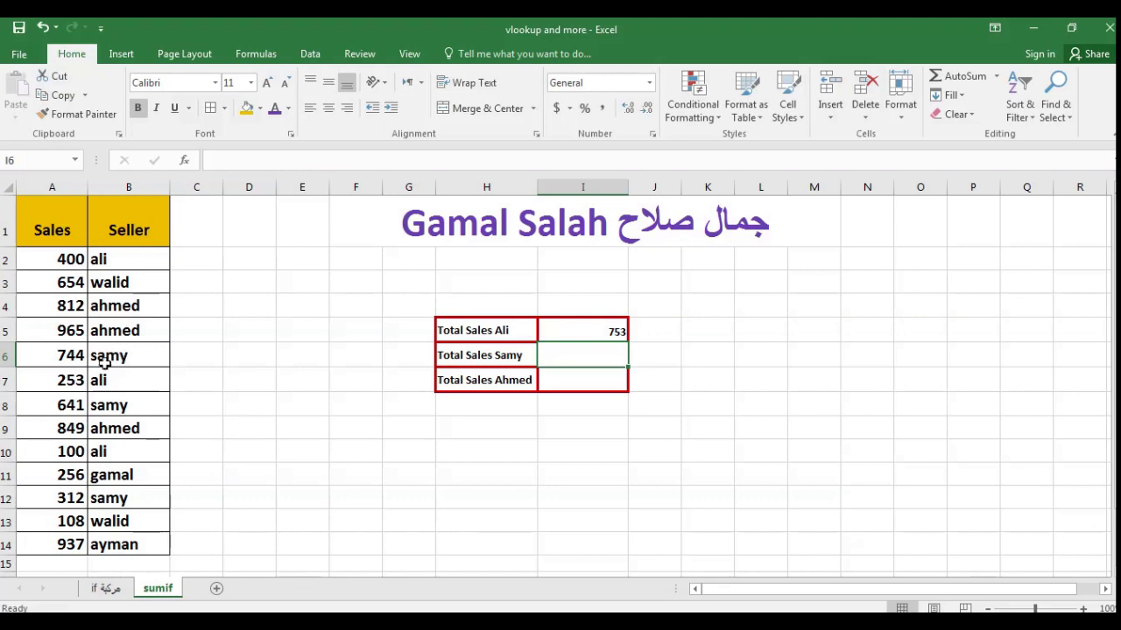
Set ali's sales in A7 and A2 to 0 and in A10 to 325, so his total recalculates to 325
{"action": "left_click", "coordinate": [68, 380]}
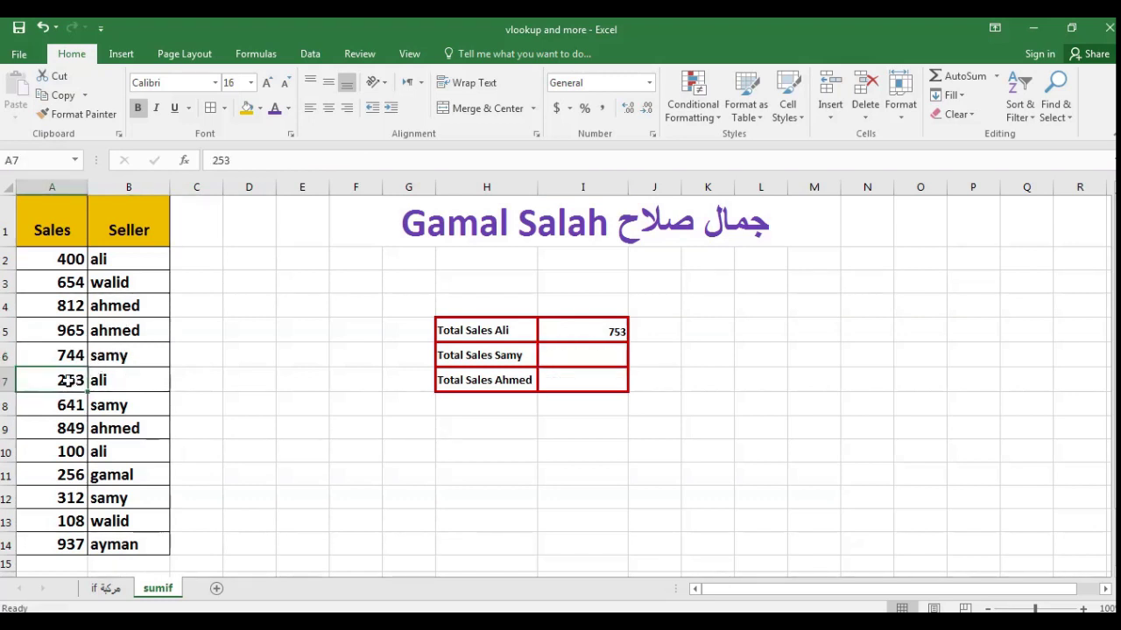
{"action": "type", "text": "0"}
{"action": "key", "text": "Return"}
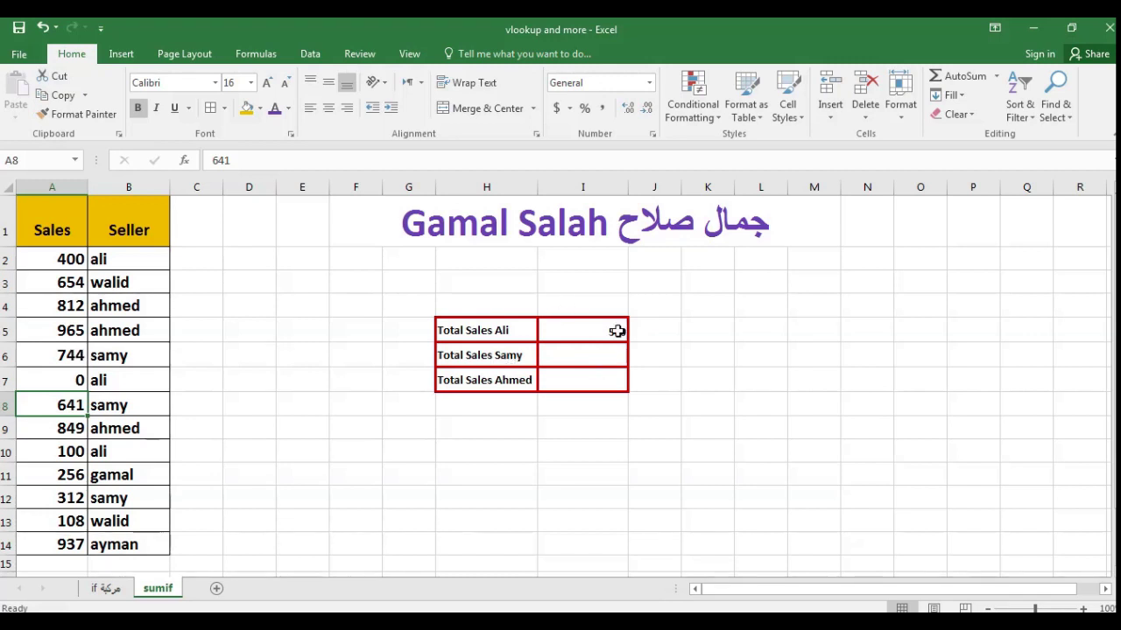
{"action": "left_click", "coordinate": [66, 259]}
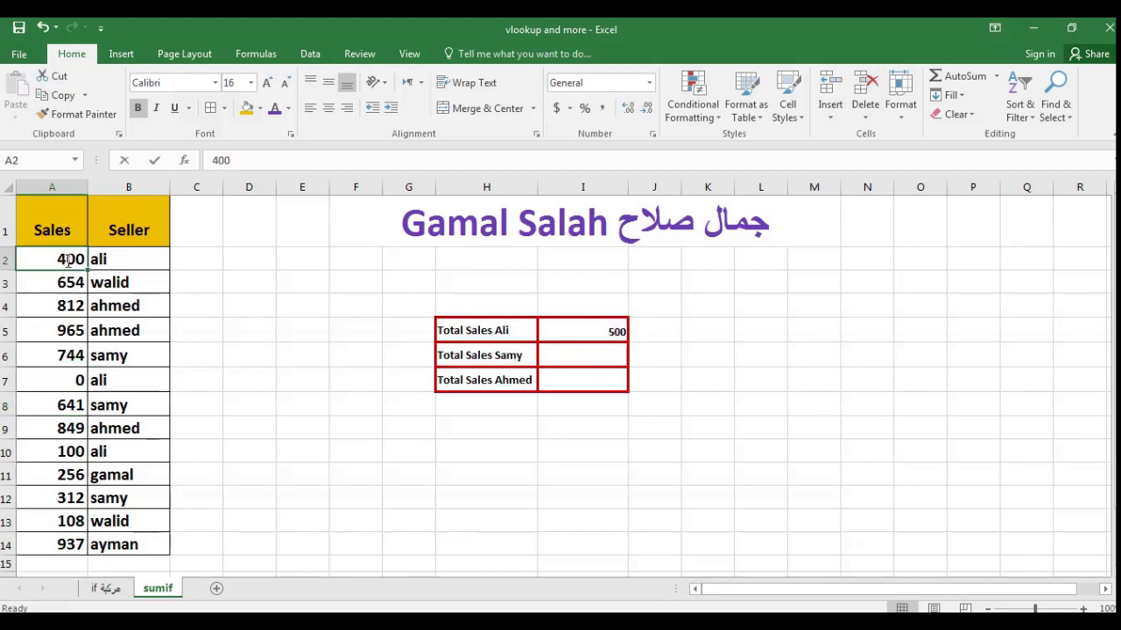
{"action": "type", "text": "0"}
{"action": "key", "text": "Return"}
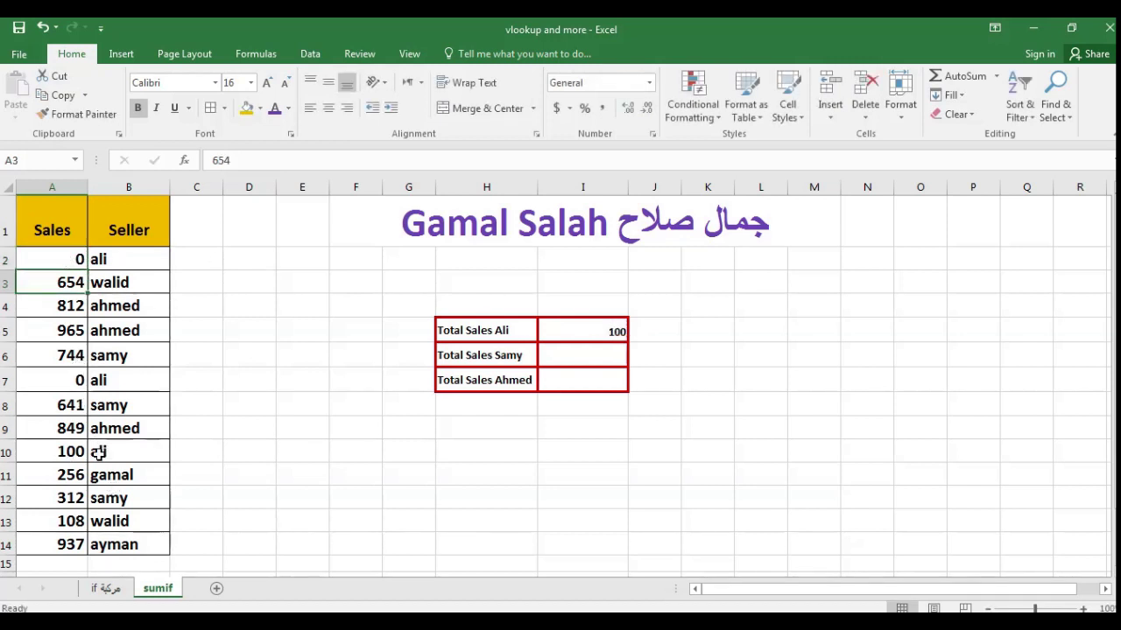
{"action": "left_click", "coordinate": [58, 453]}
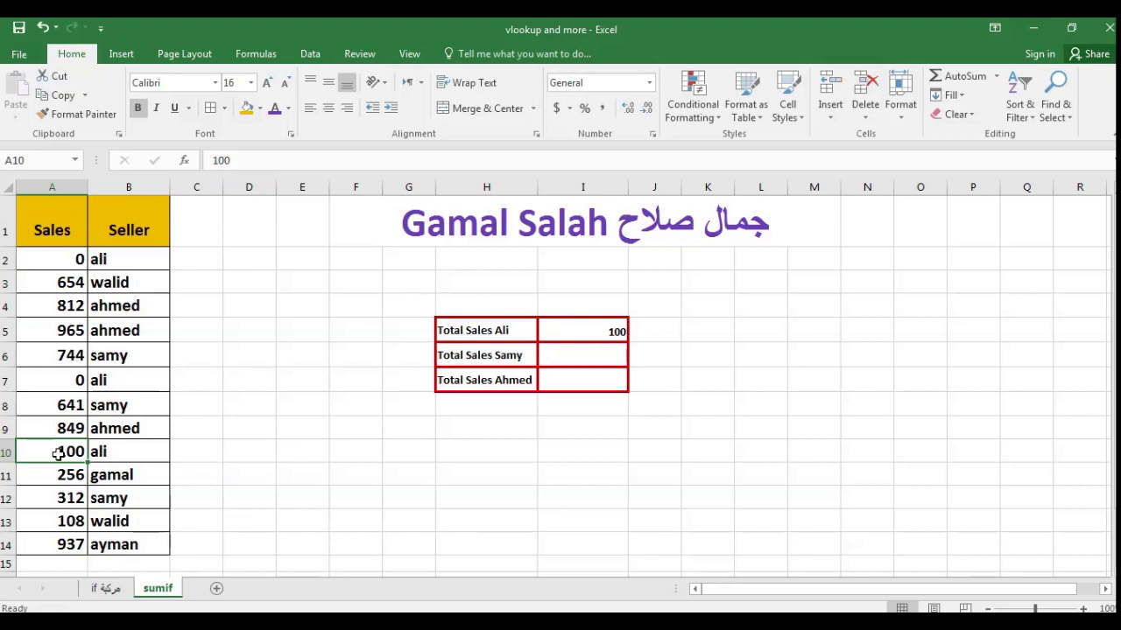
{"action": "type", "text": "325"}
{"action": "key", "text": "Return"}
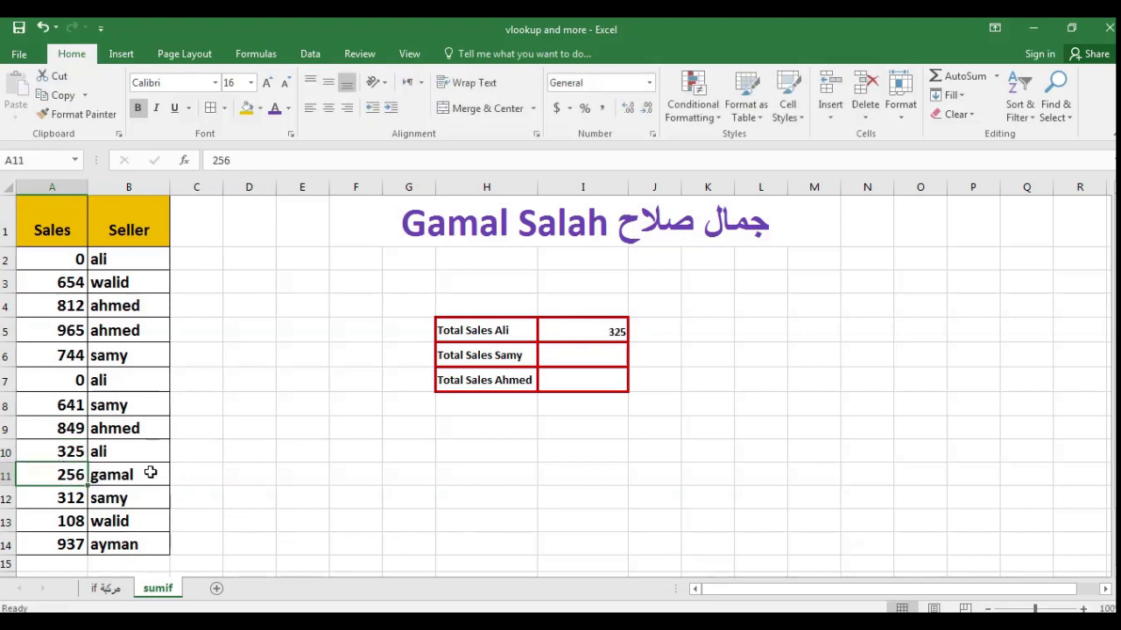
{"action": "left_click", "coordinate": [570, 356]}
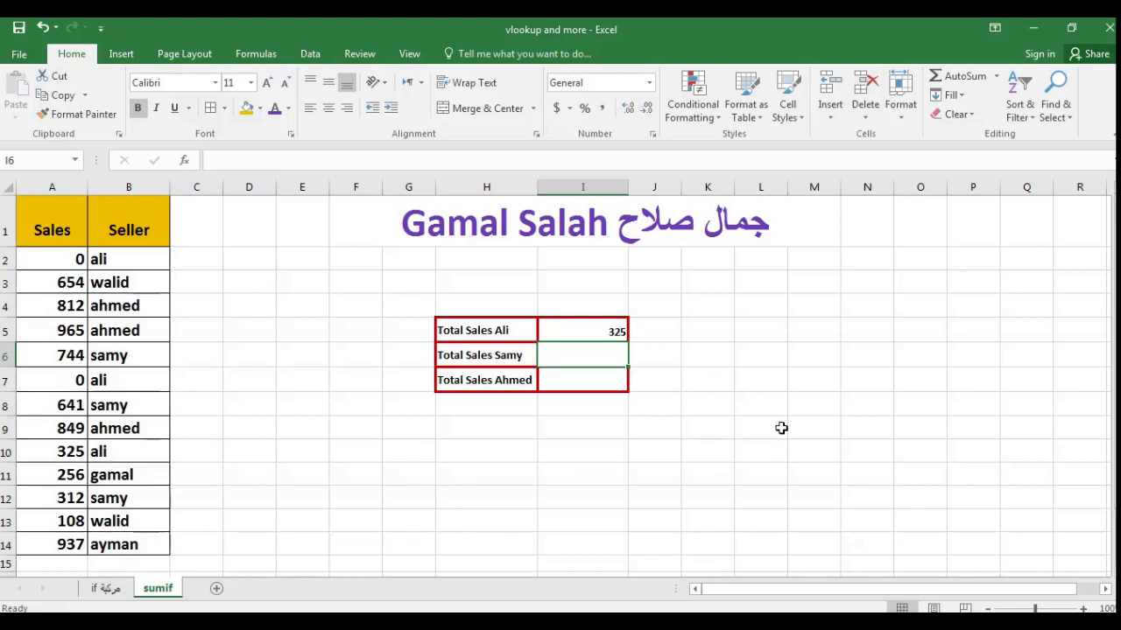
Enter the Arabic prompt 'أدخل اسم البائع' in M8 and autofit column M to fit it
{"action": "left_click", "coordinate": [820, 404]}
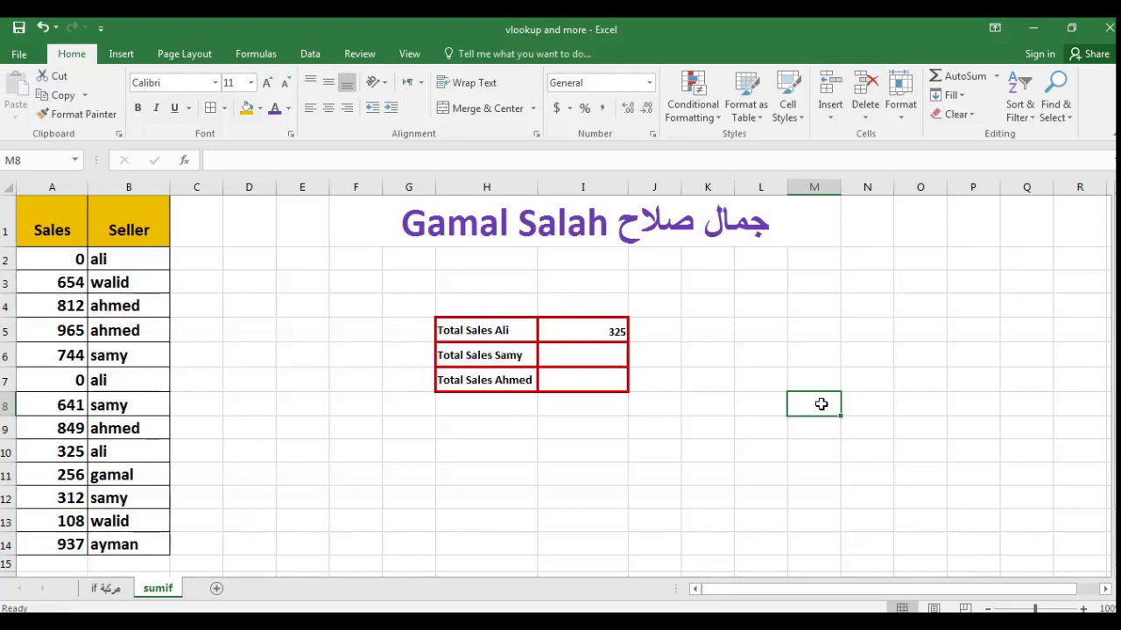
{"action": "type", "text": "H"}
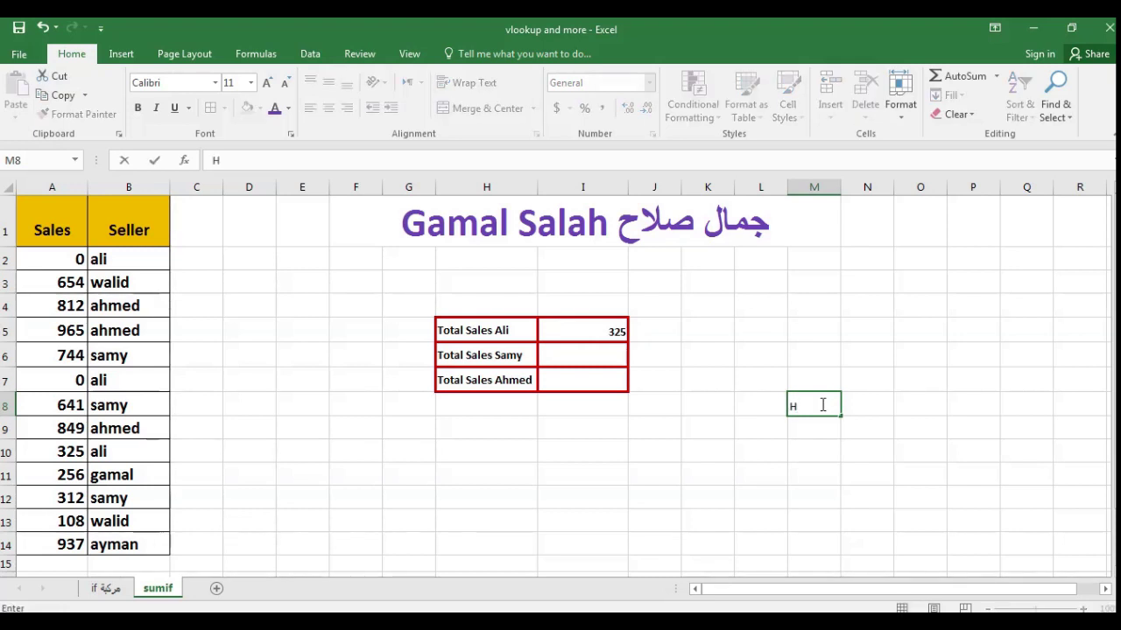
{"action": "key", "text": "BackSpace"}
{"action": "type", "text": "أدخل "}
{"action": "type", "text": "اسم ال"}
{"action": "type", "text": "بائع"}
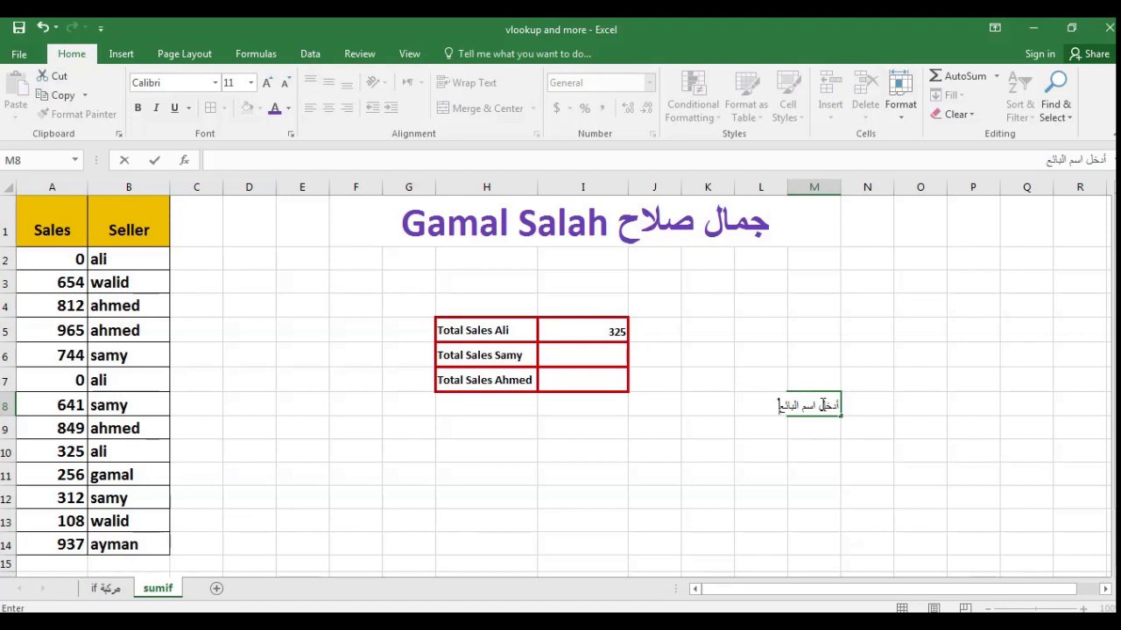
{"action": "key", "text": "Return"}
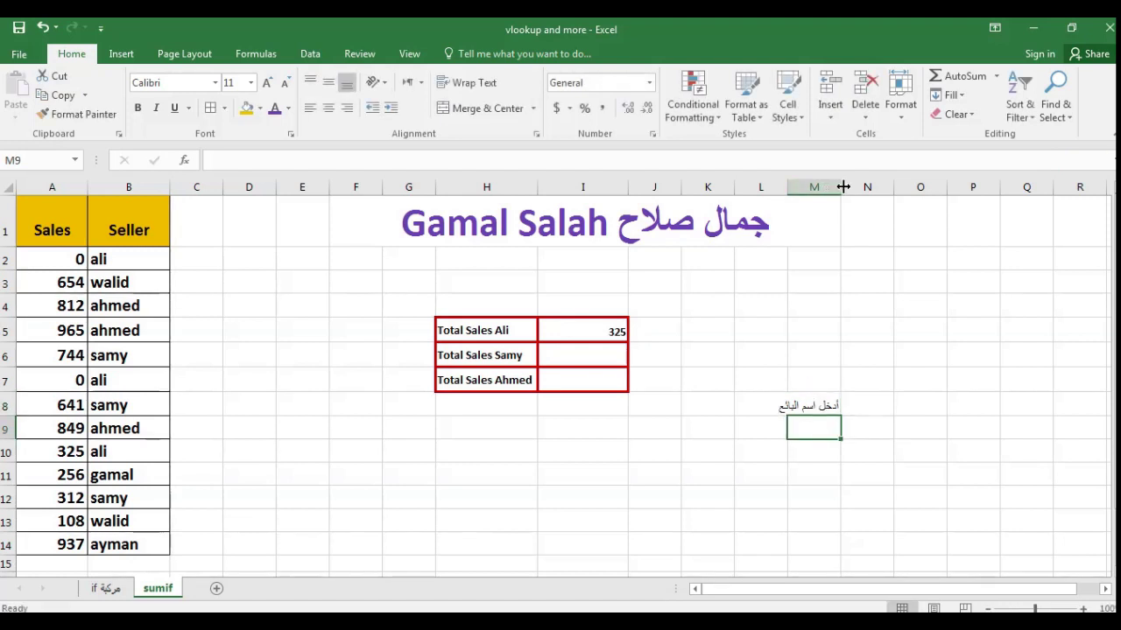
{"action": "double_click", "coordinate": [840, 186]}
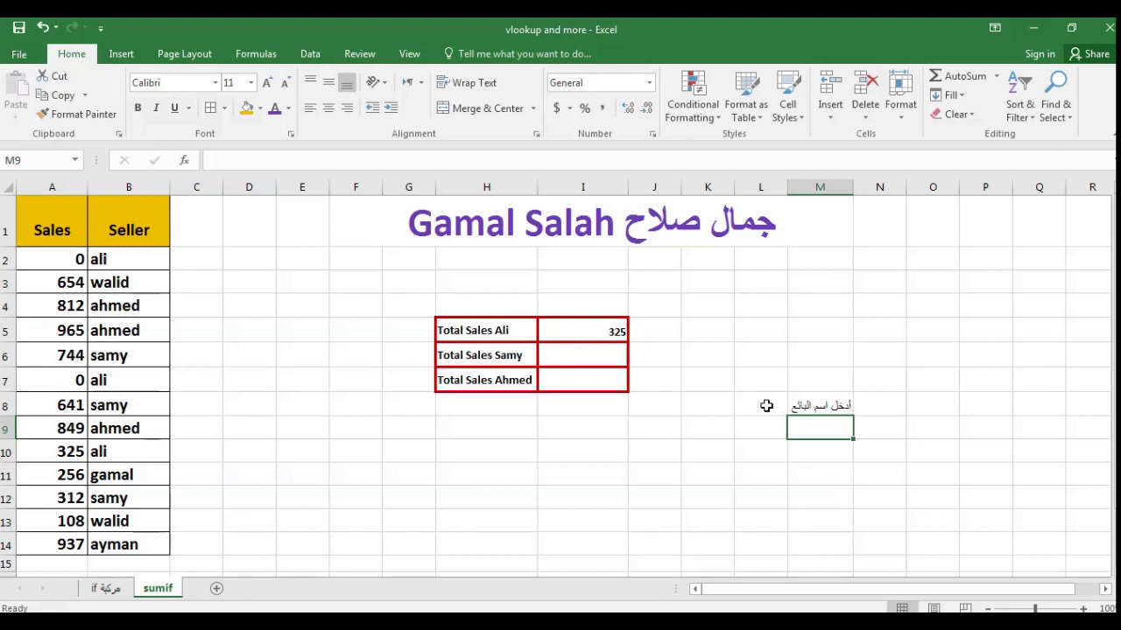
Add the Arabic total label 'الاجمالى' in L8
{"action": "left_click", "coordinate": [766, 405]}
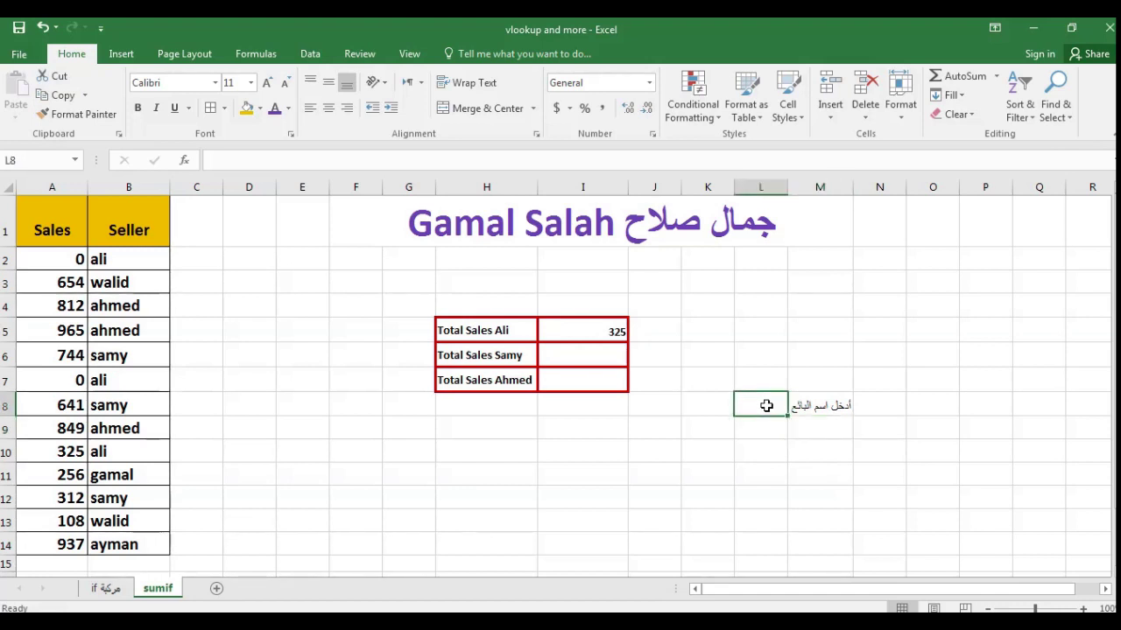
{"action": "type", "text": "الاج"}
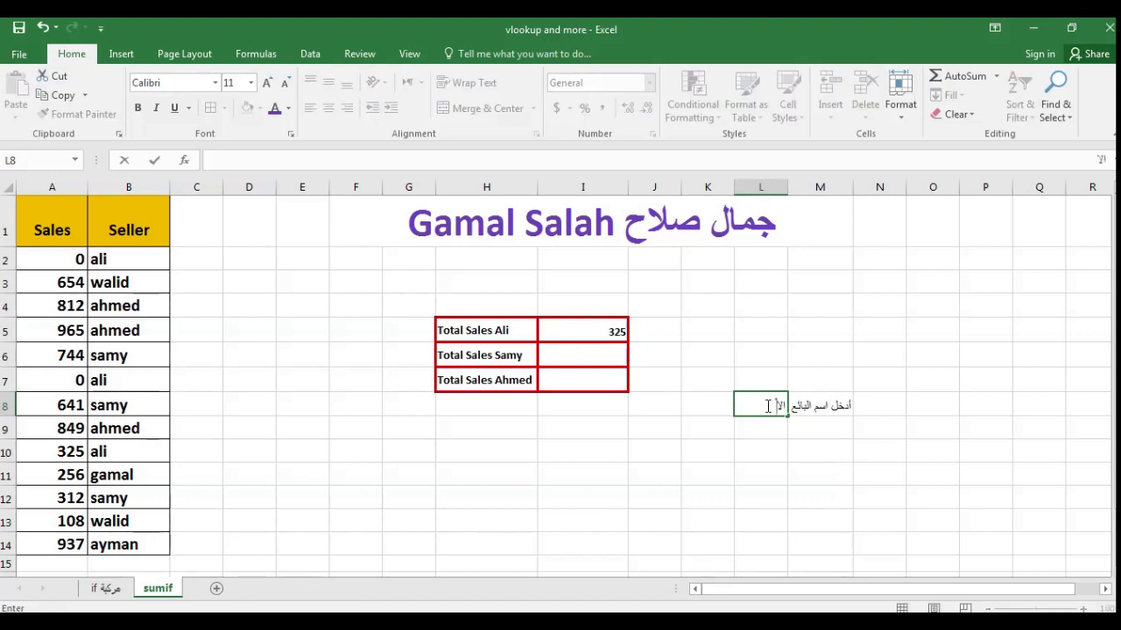
{"action": "type", "text": "مالى"}
{"action": "key", "text": "Return"}
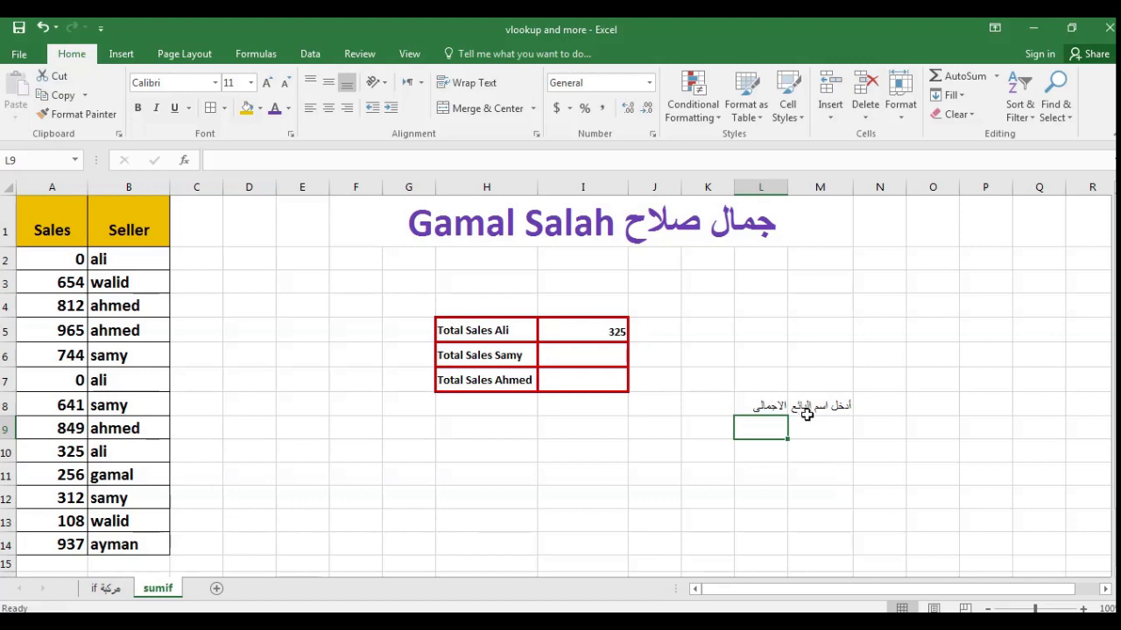
{"action": "left_click", "coordinate": [823, 424]}
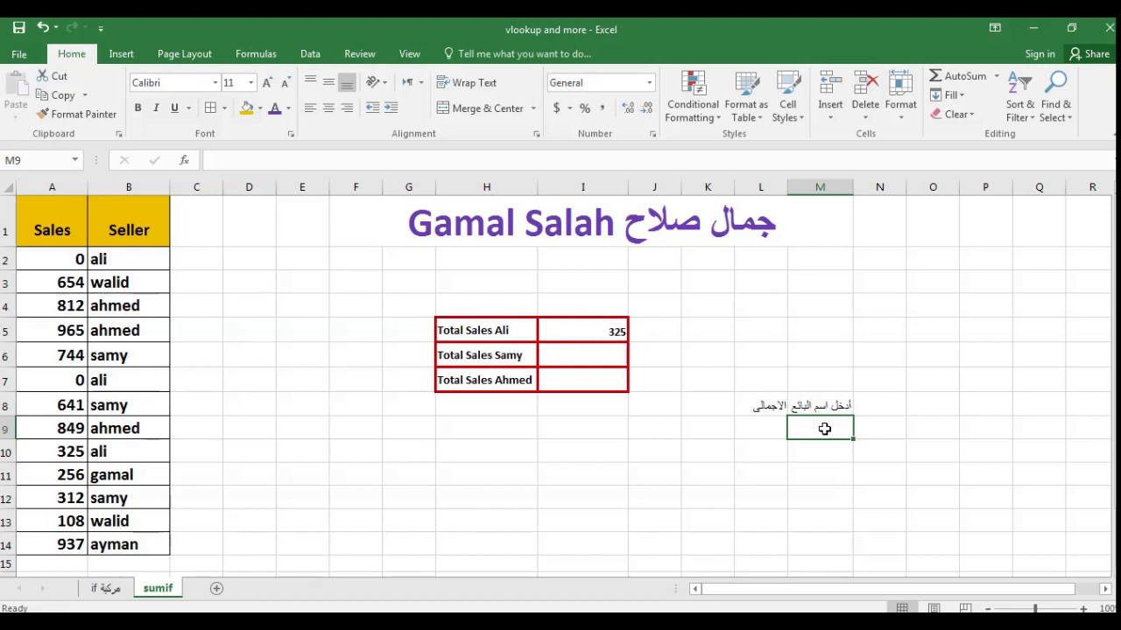
Enter =SUMIF(B2:B14,M9,A2:A14) in L9 to total sales for the seller typed in M9
{"action": "left_click", "coordinate": [763, 426]}
{"action": "type", "text": "="}
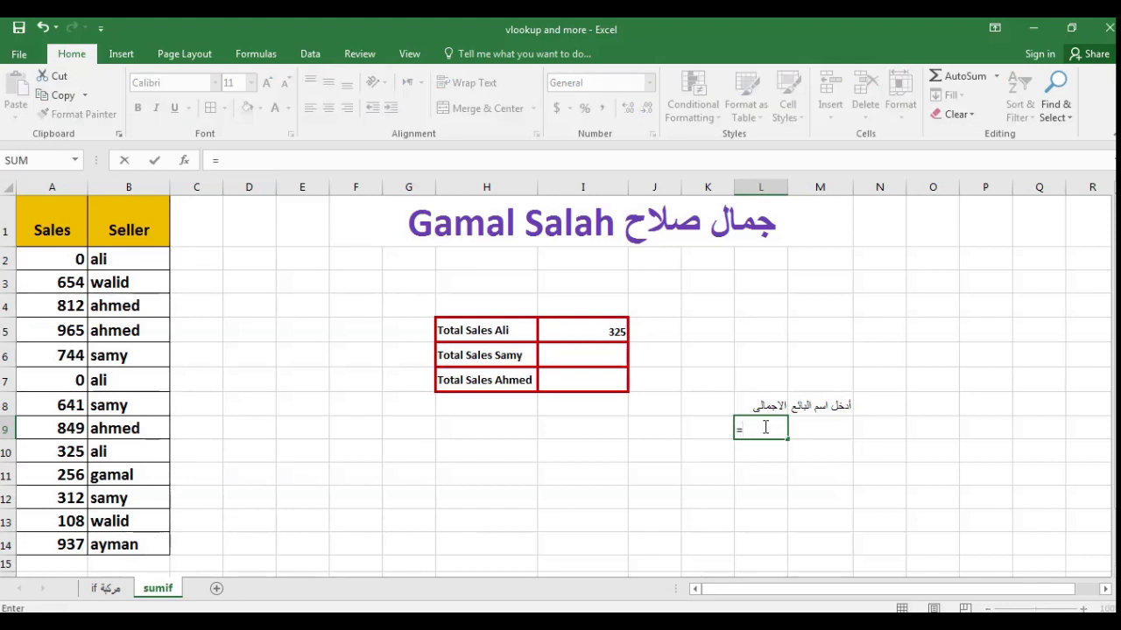
{"action": "type", "text": "سع"}
{"action": "key", "text": "BackSpace"}
{"action": "key", "text": "BackSpace"}
{"action": "type", "text": "su"}
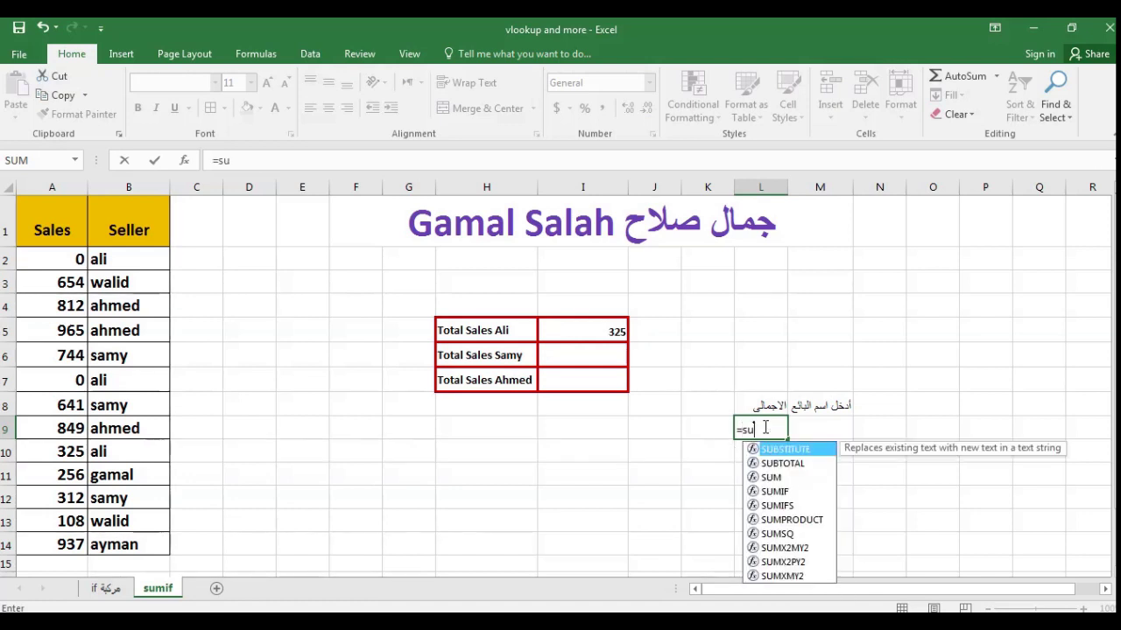
{"action": "type", "text": "mi"}
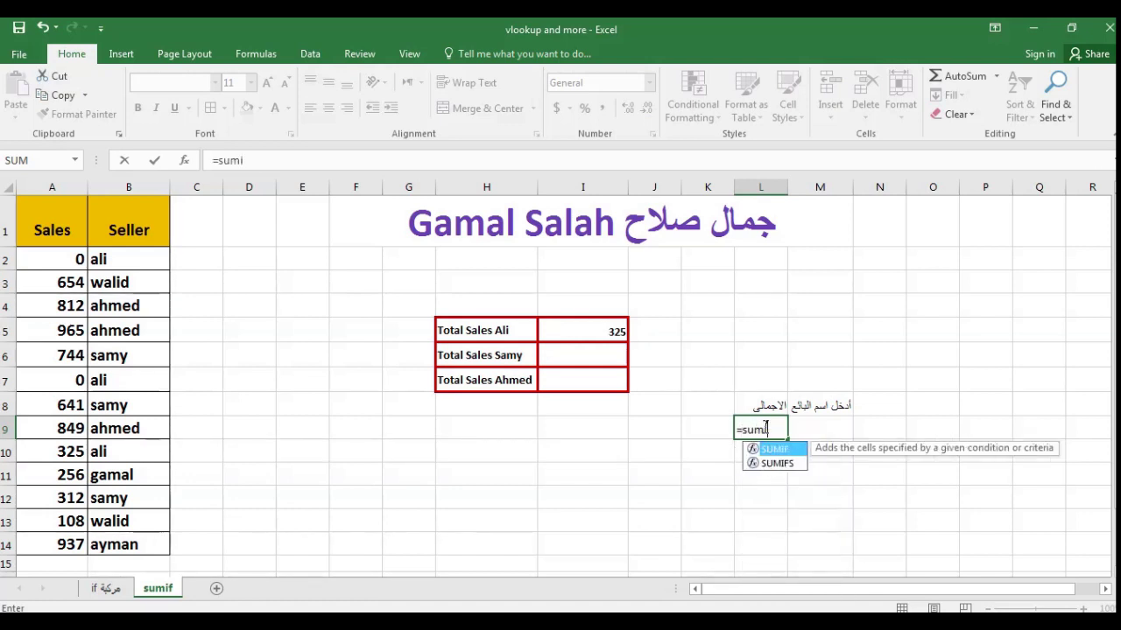
{"action": "type", "text": "f"}
{"action": "type", "text": "("}
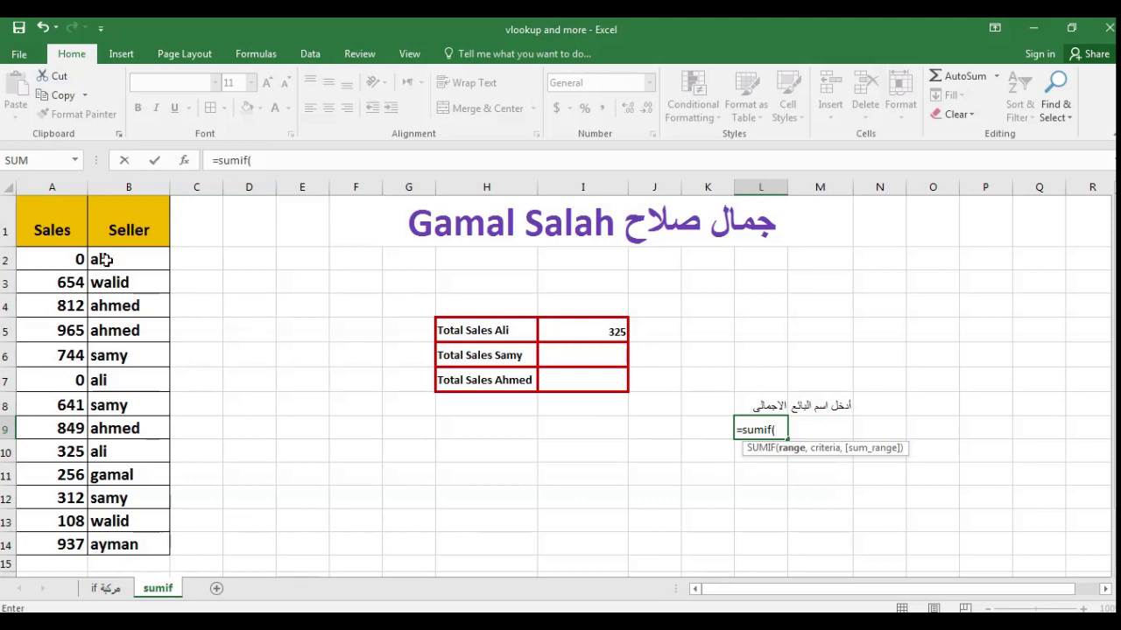
{"action": "left_click_drag", "start_coordinate": [114, 259], "coordinate": [133, 541]}
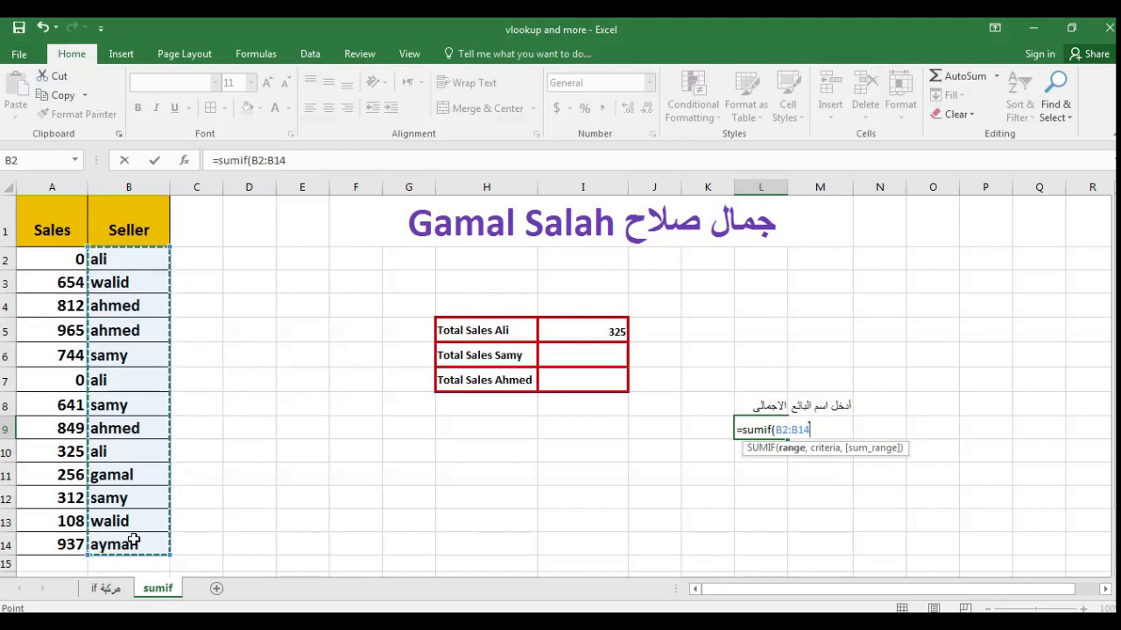
{"action": "type", "text": ","}
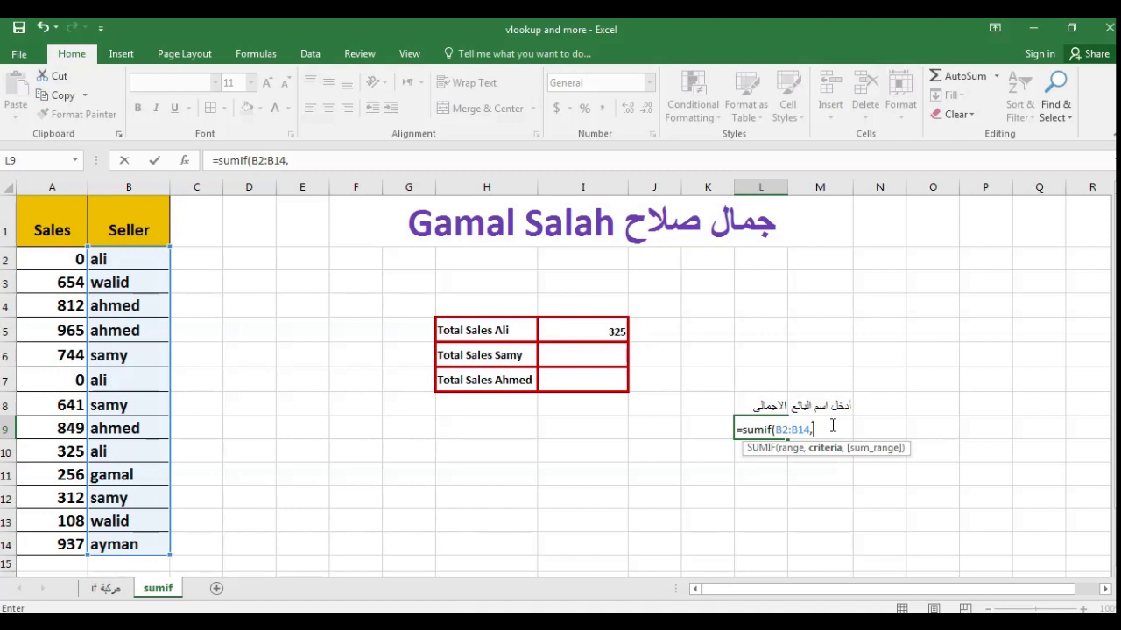
{"action": "type", "text": "m"}
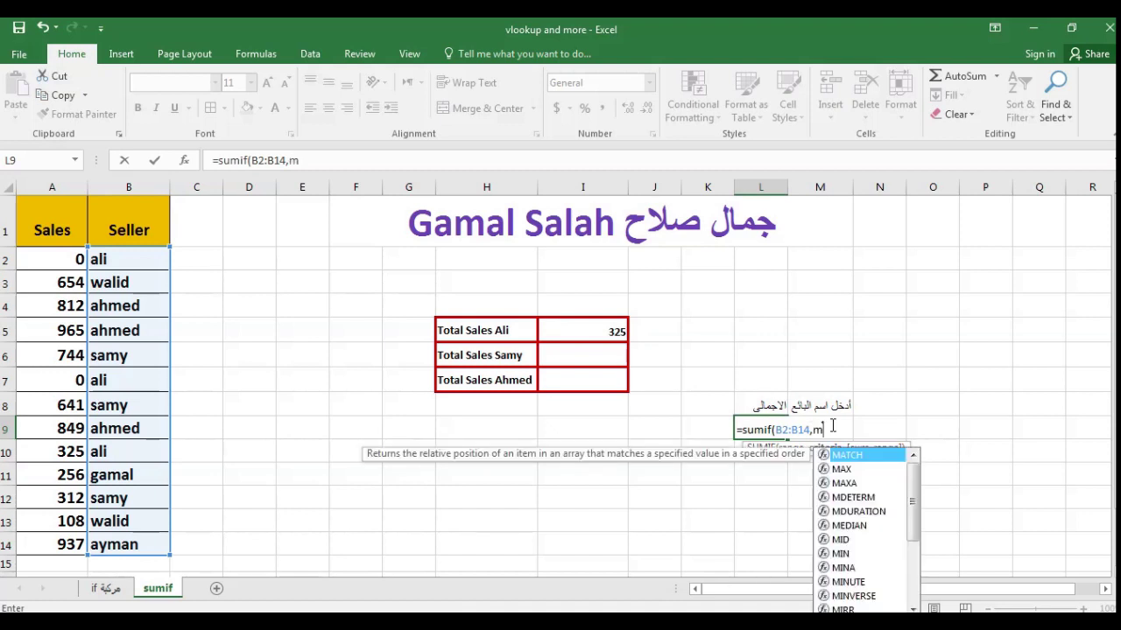
{"action": "type", "text": "9"}
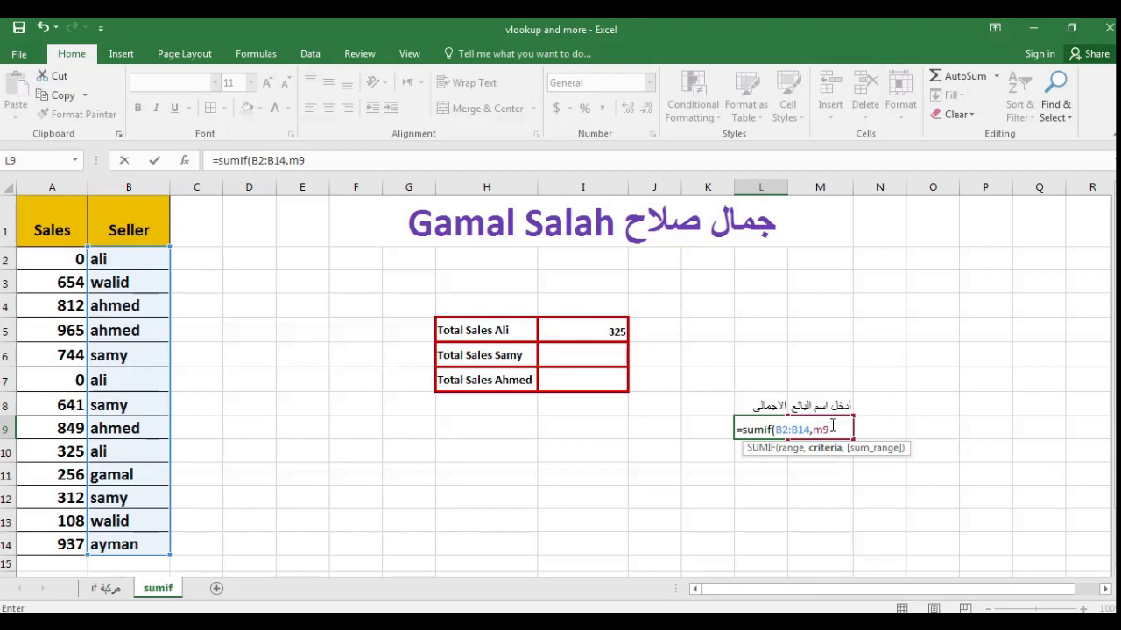
{"action": "type", "text": ","}
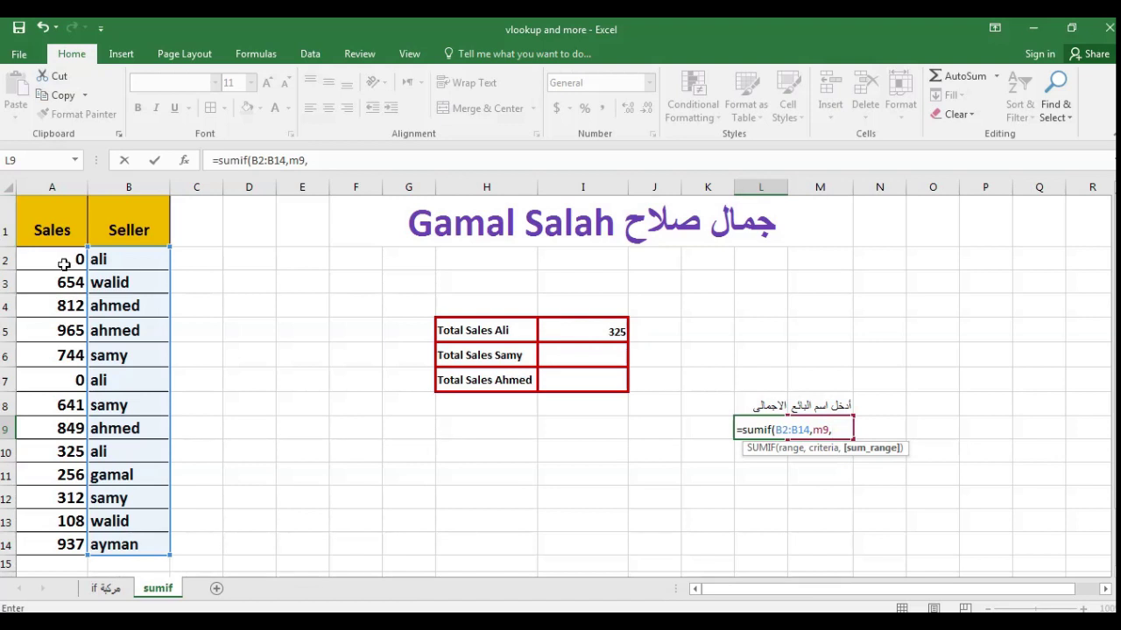
{"action": "left_click_drag", "start_coordinate": [63, 261], "coordinate": [68, 543]}
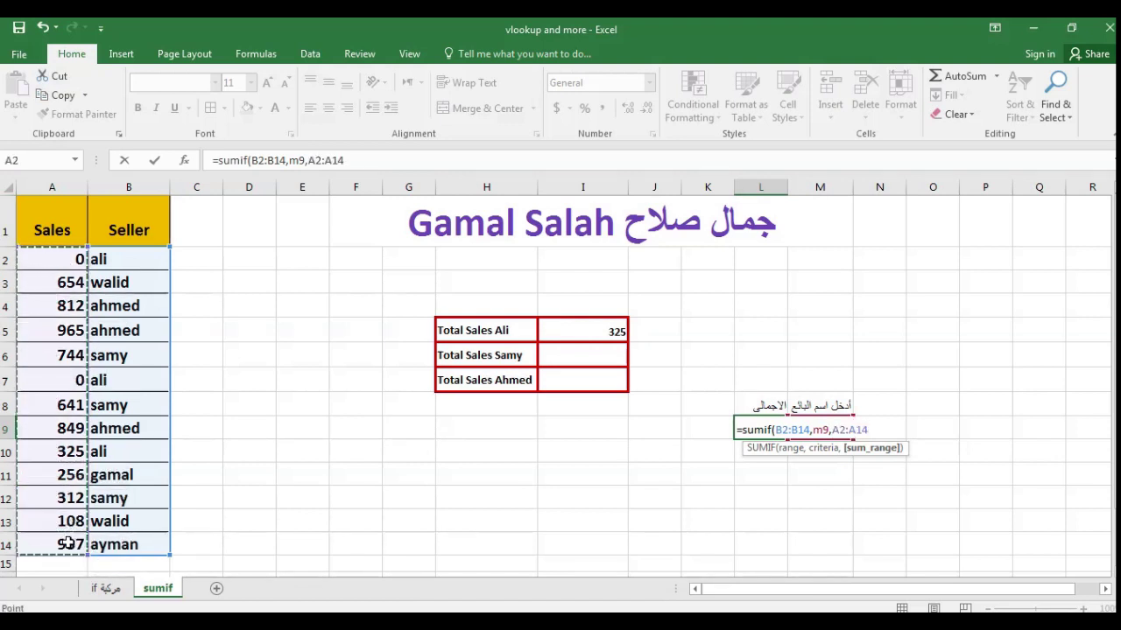
{"action": "key", "text": "Return"}
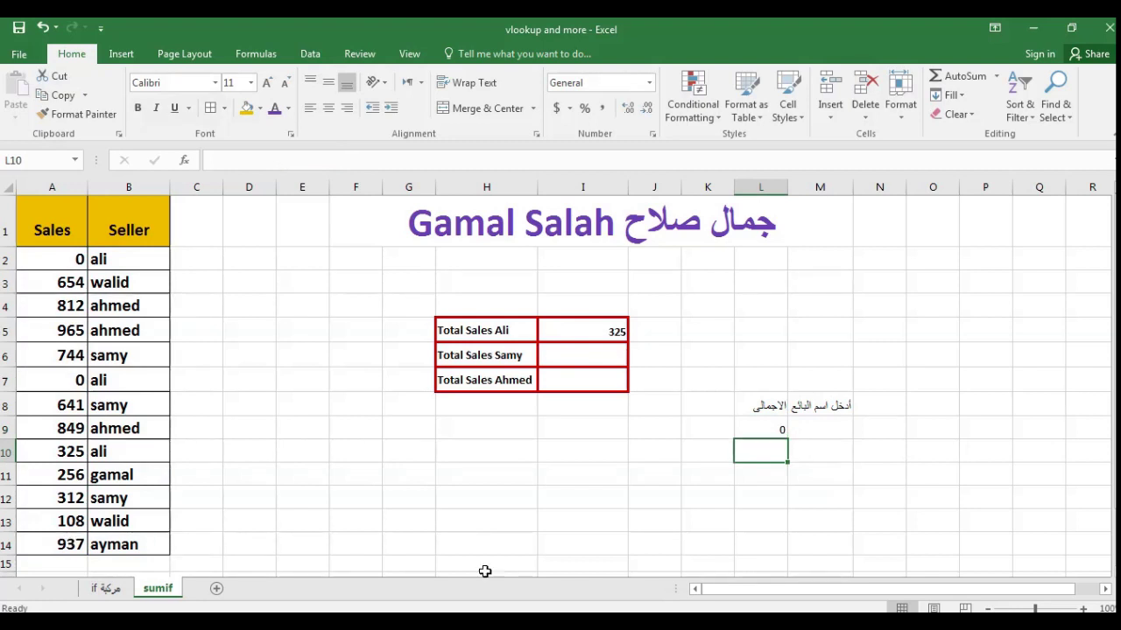
Enter three different seller names in M9 in turn, ending with the seller whose L9 total is 762
{"action": "left_click", "coordinate": [823, 424]}
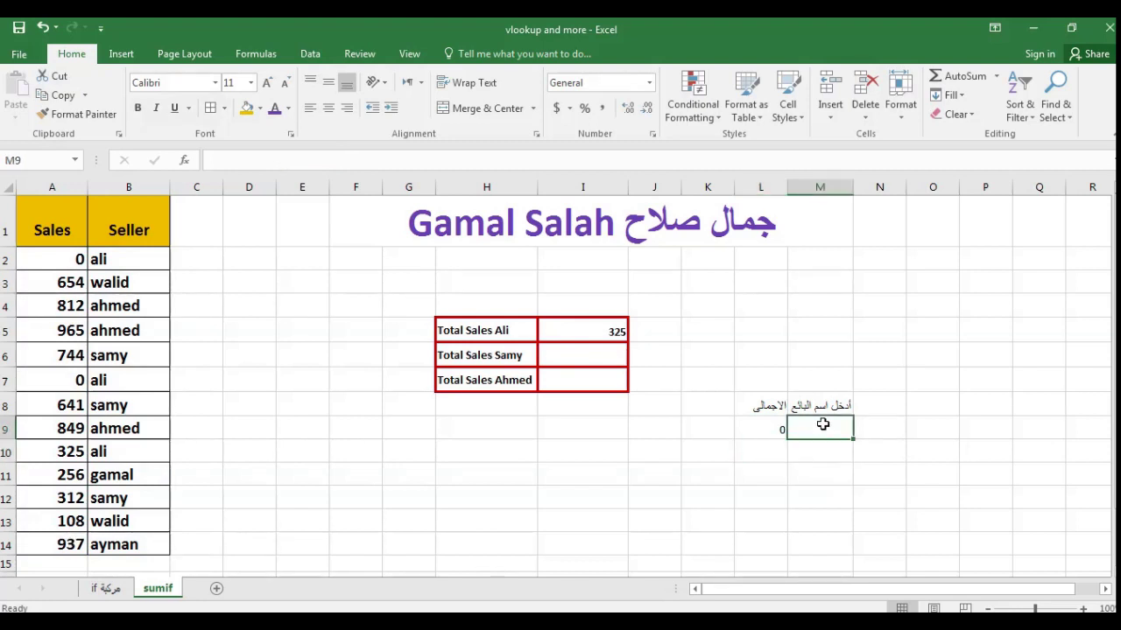
{"action": "type", "text": "ali"}
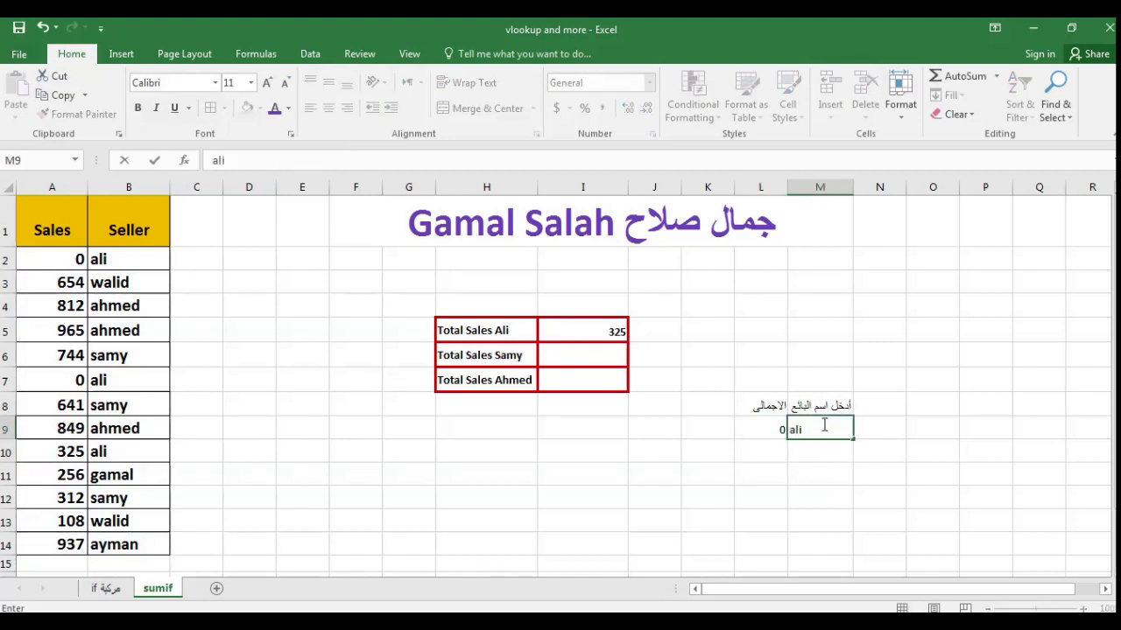
{"action": "key", "text": "Return"}
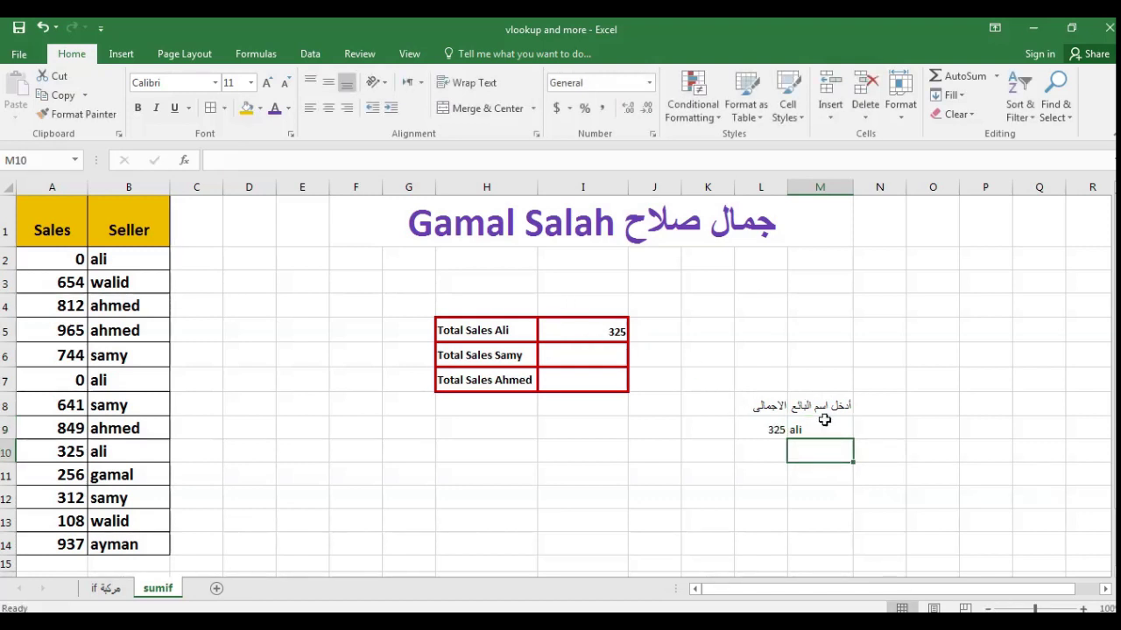
{"action": "left_click", "coordinate": [831, 428]}
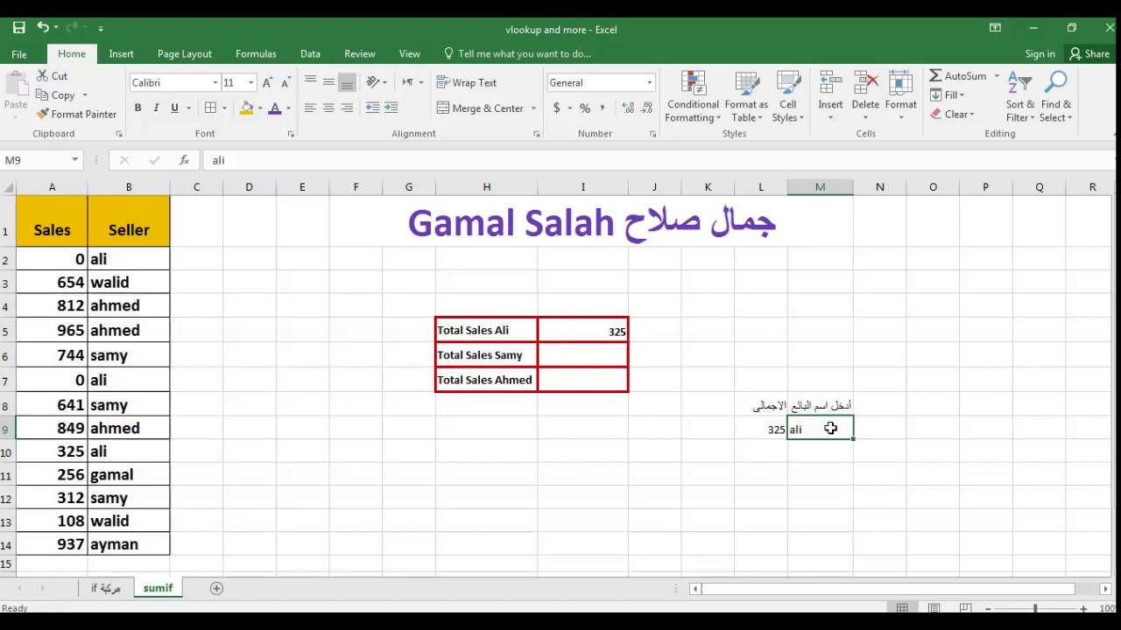
{"action": "type", "text": "sam"}
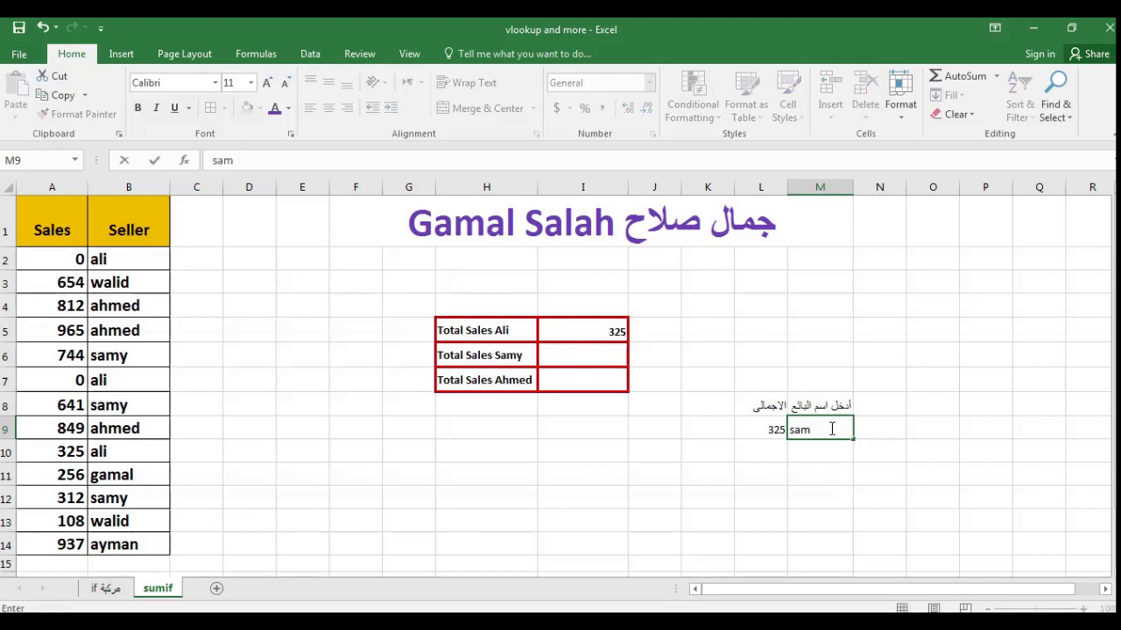
{"action": "type", "text": "y"}
{"action": "key", "text": "Return"}
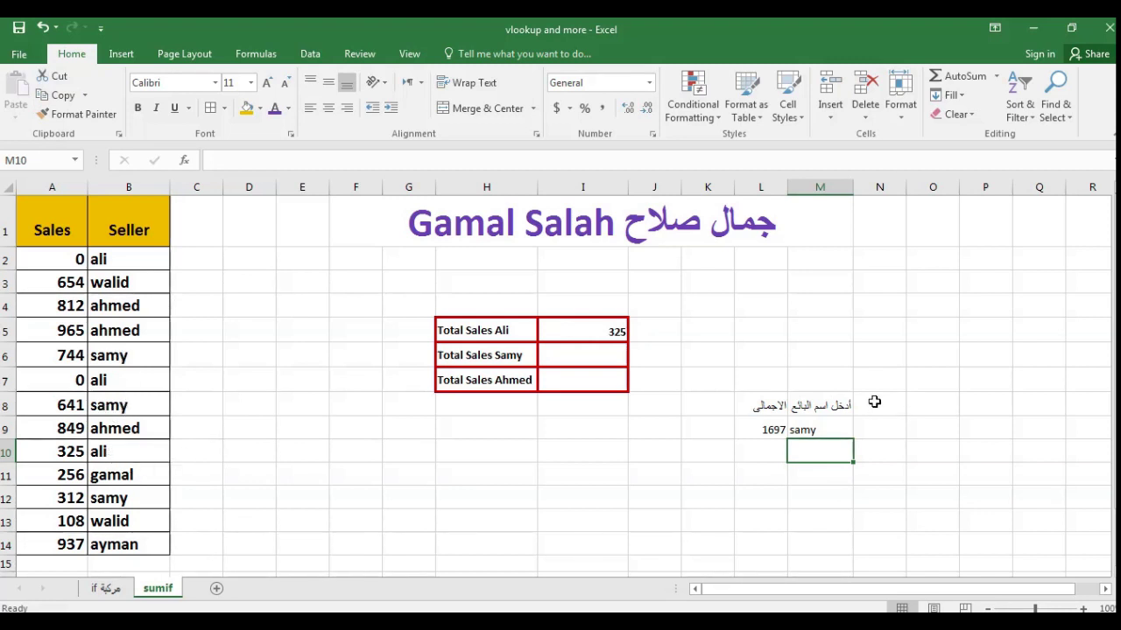
{"action": "left_click", "coordinate": [829, 428]}
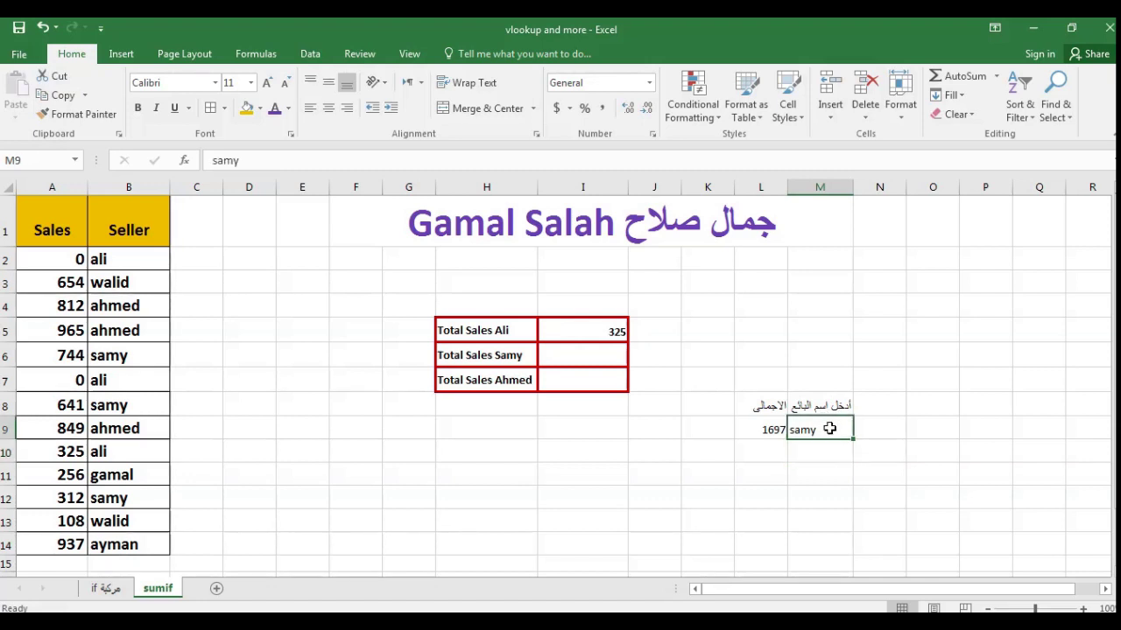
{"action": "type", "text": "wali"}
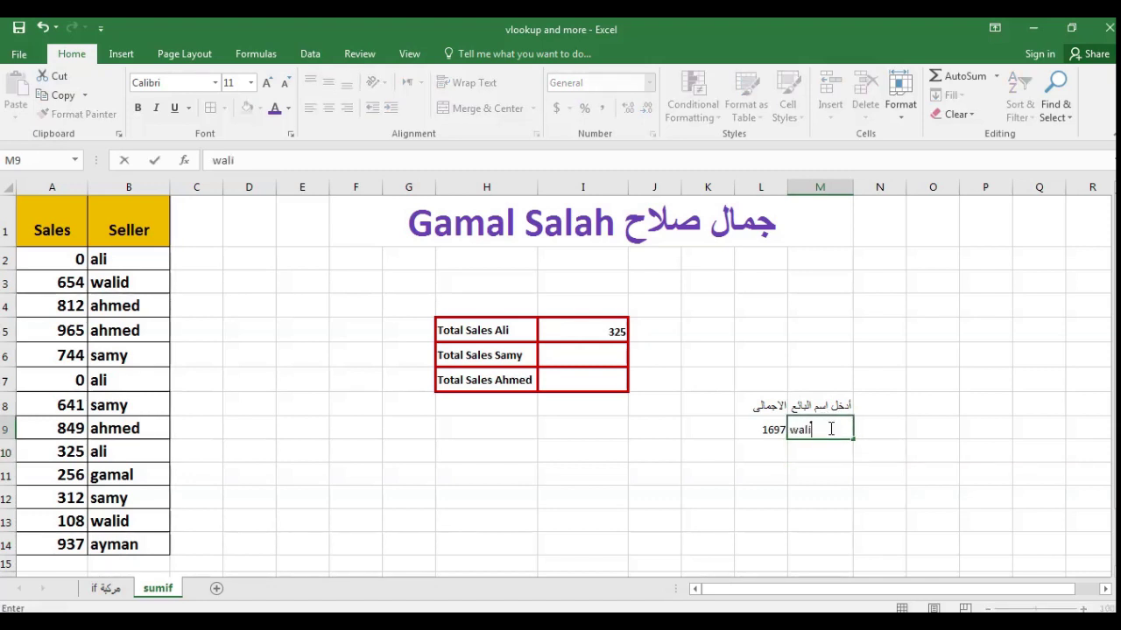
{"action": "type", "text": "d"}
{"action": "key", "text": "Return"}
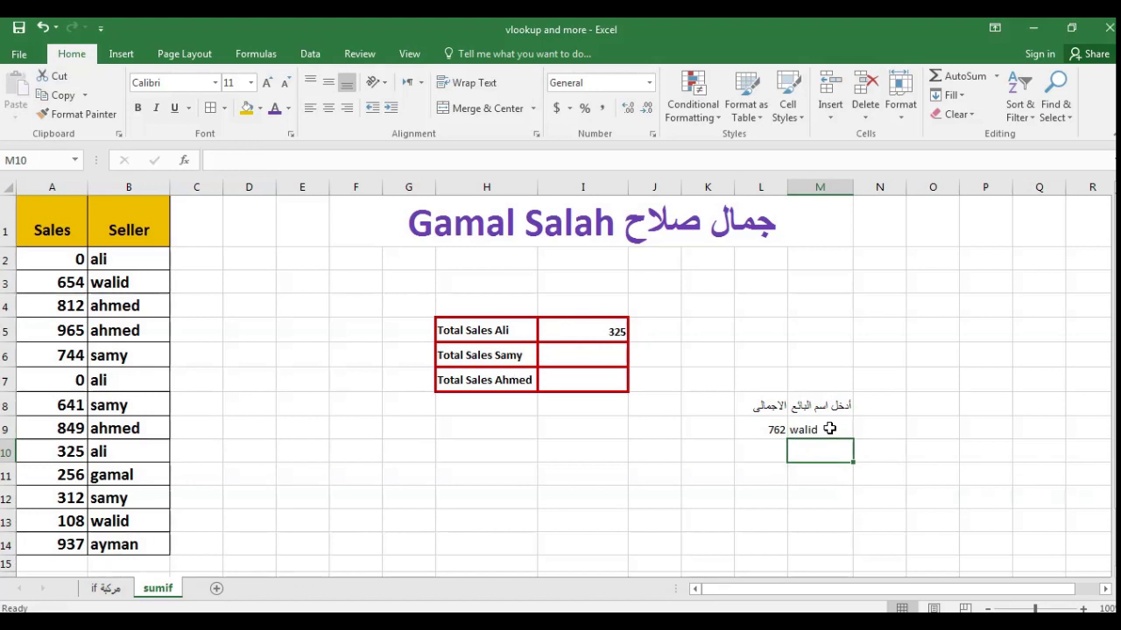